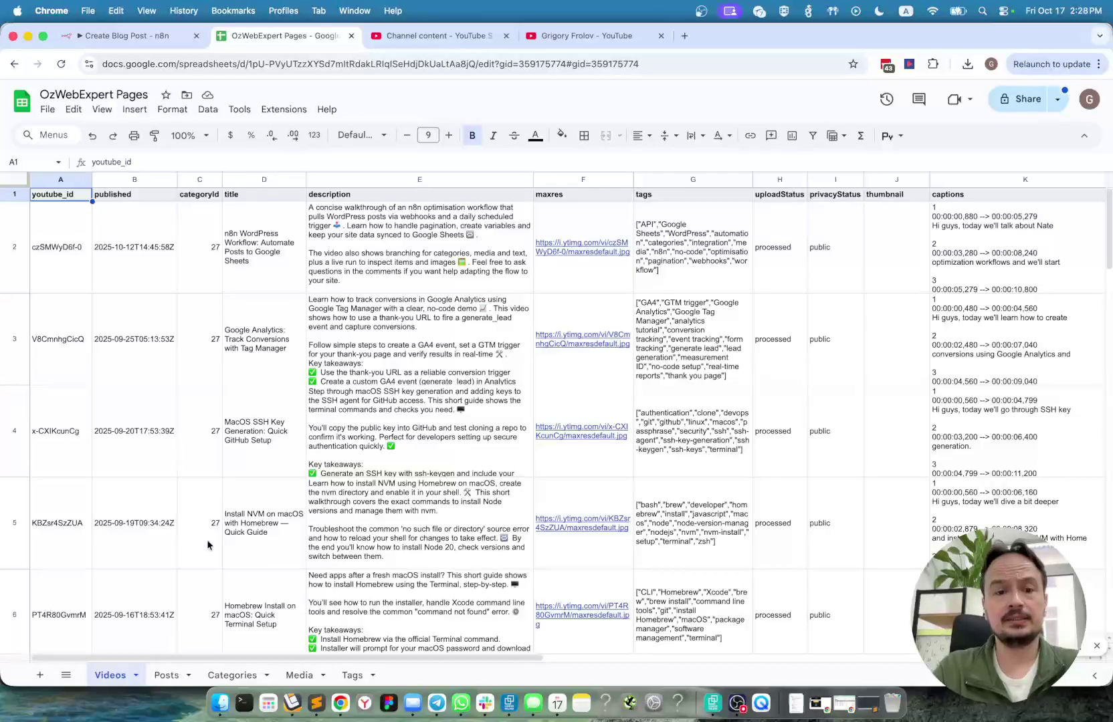
Step: Look through the Posts, Categories, Media and Tags sheets of the OzWebExpert Pages spreadsheet
{"action": "left_click", "coordinate": [168, 674]}
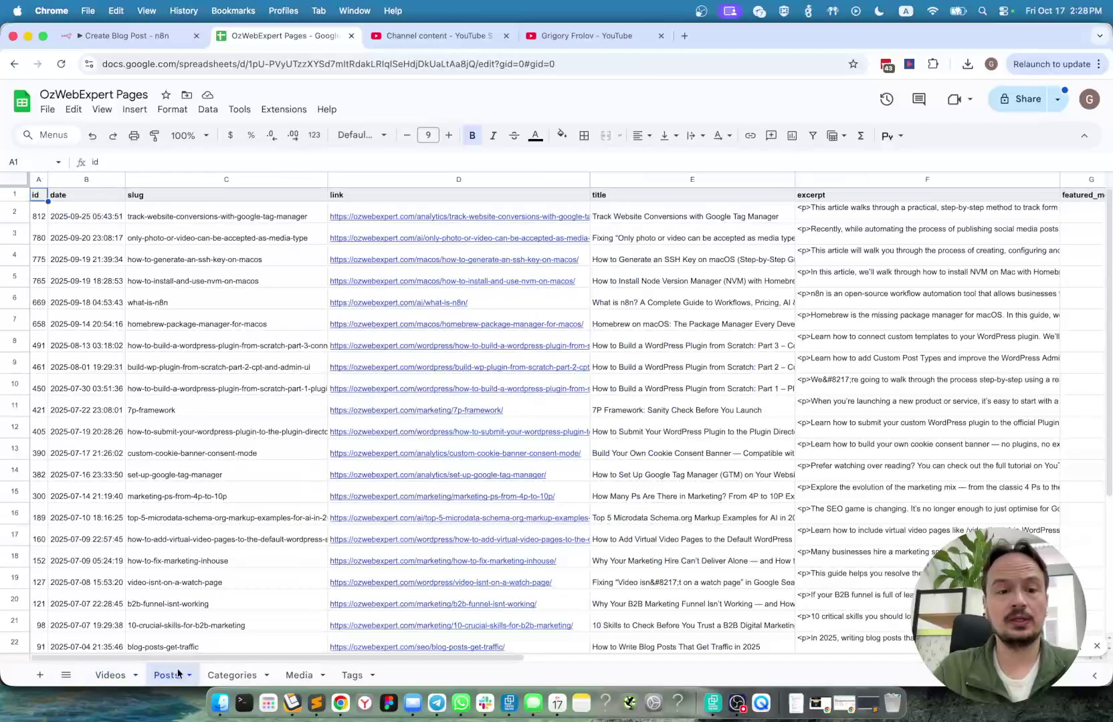
{"action": "left_click", "coordinate": [230, 675]}
{"action": "left_click", "coordinate": [320, 678]}
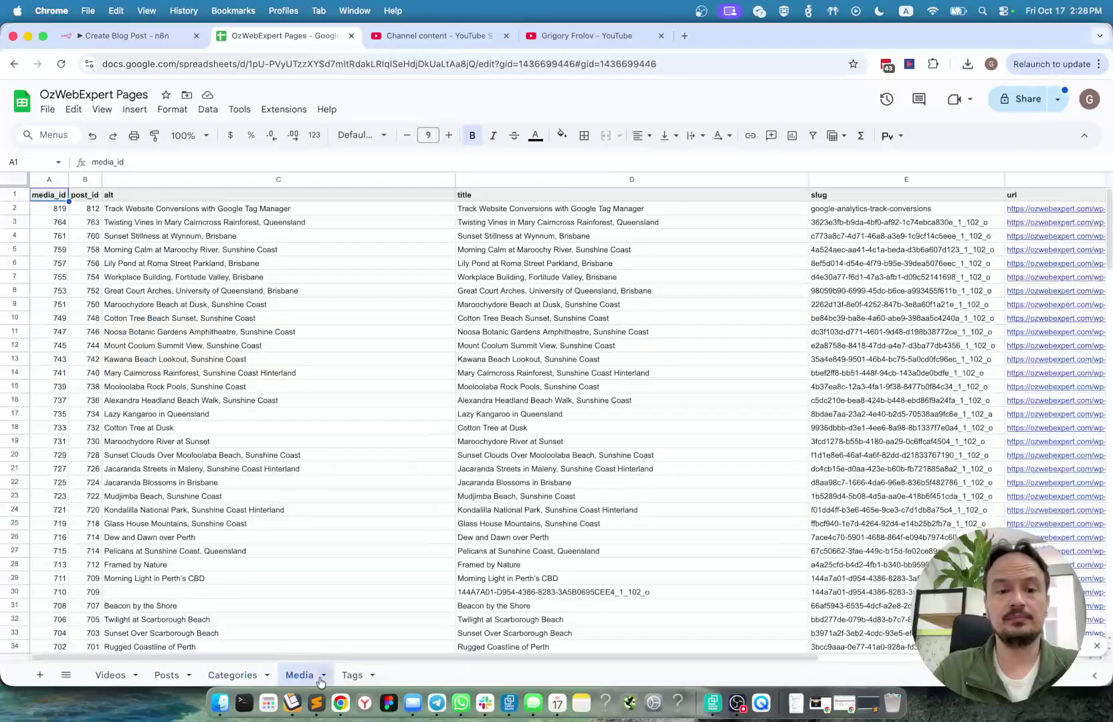
{"action": "left_click", "coordinate": [355, 677]}
{"action": "left_click", "coordinate": [166, 676]}
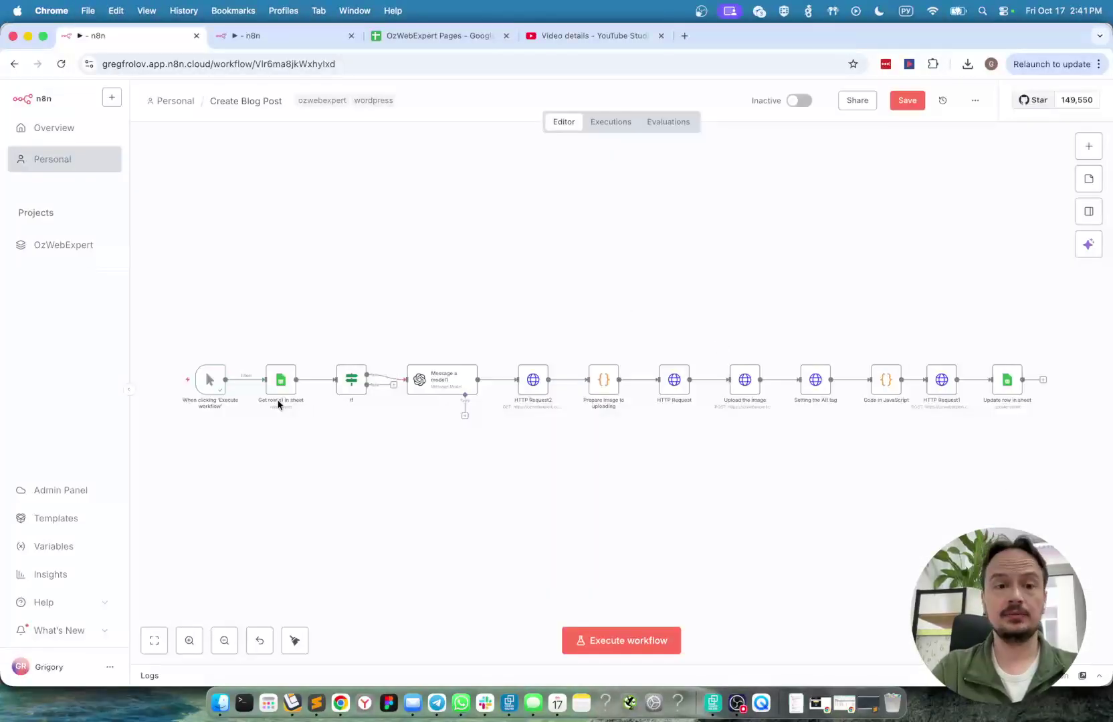
Step: Switch to the Create Blog Post workflow in n8n and execute the Get row(s) in sheet node on the Videos sheet
{"action": "scroll", "coordinate": [274, 403], "scroll_direction": "up", "scroll_amount": 10}
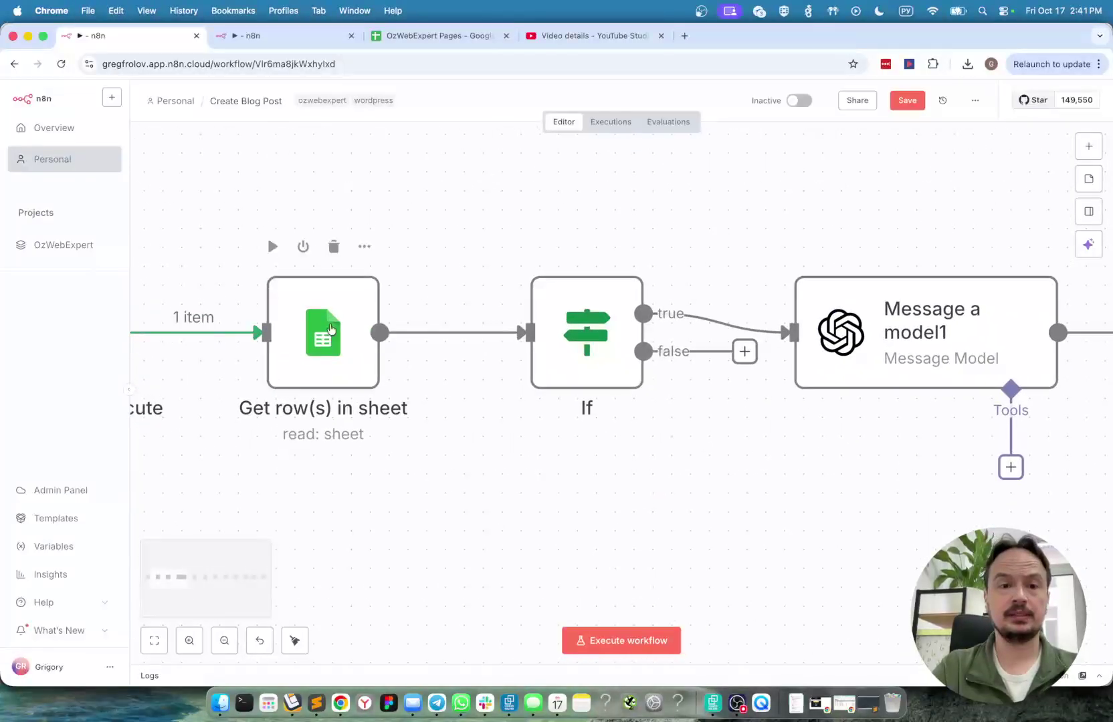
{"action": "double_click", "coordinate": [354, 289]}
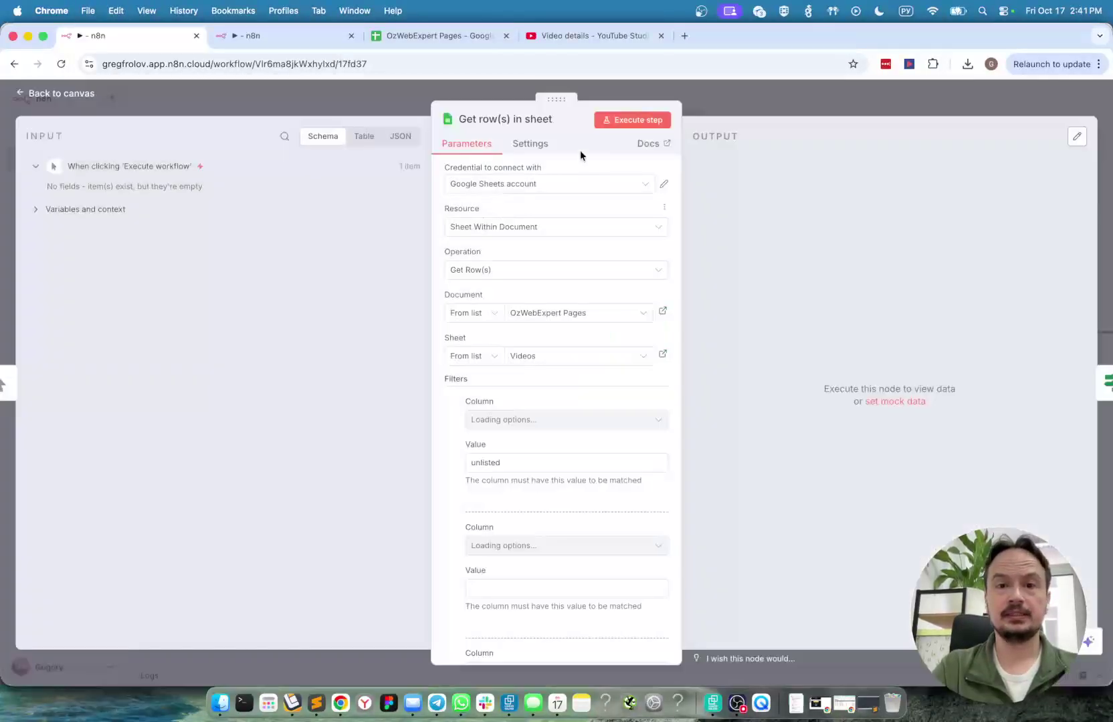
{"action": "left_click", "coordinate": [619, 119]}
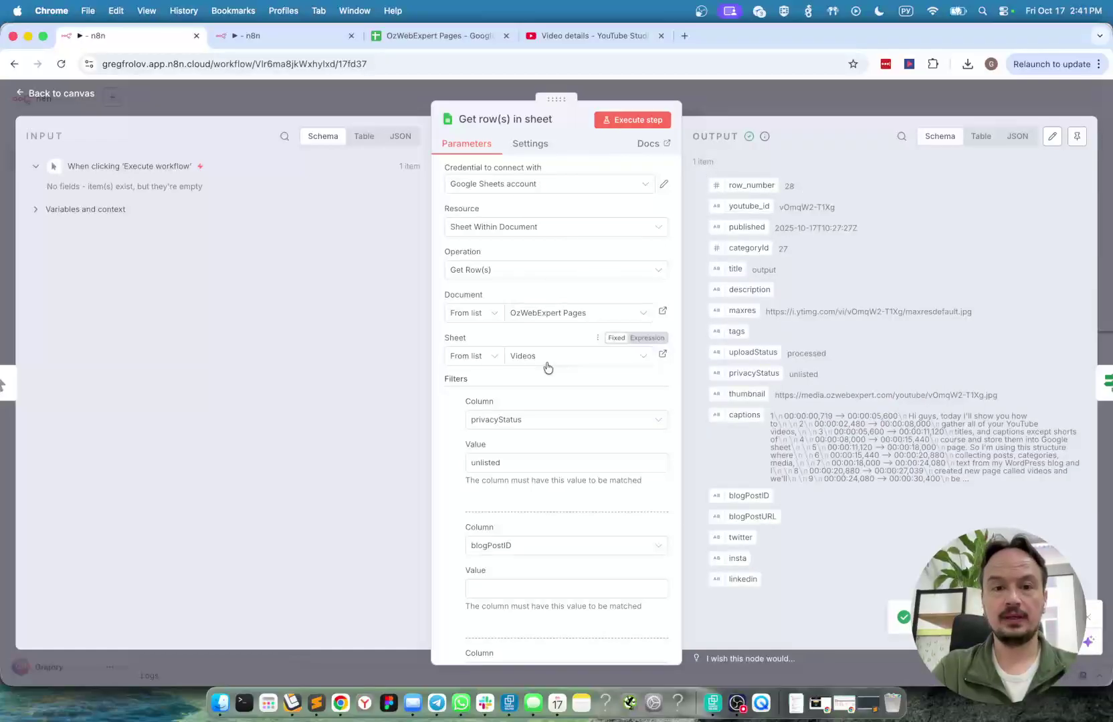
{"action": "scroll", "coordinate": [549, 355], "scroll_direction": "down", "scroll_amount": 5}
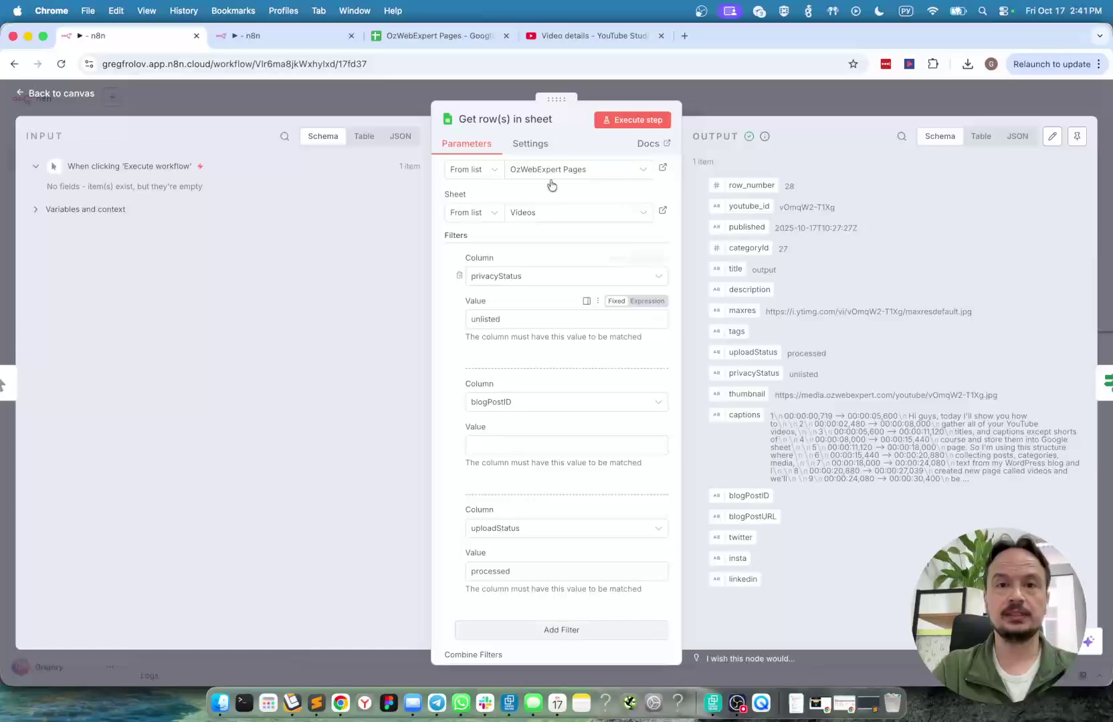
Step: Check the uploaded video's title, description and visibility in YouTube Studio, and compare them with its row in the Videos sheet
{"action": "left_click", "coordinate": [574, 37]}
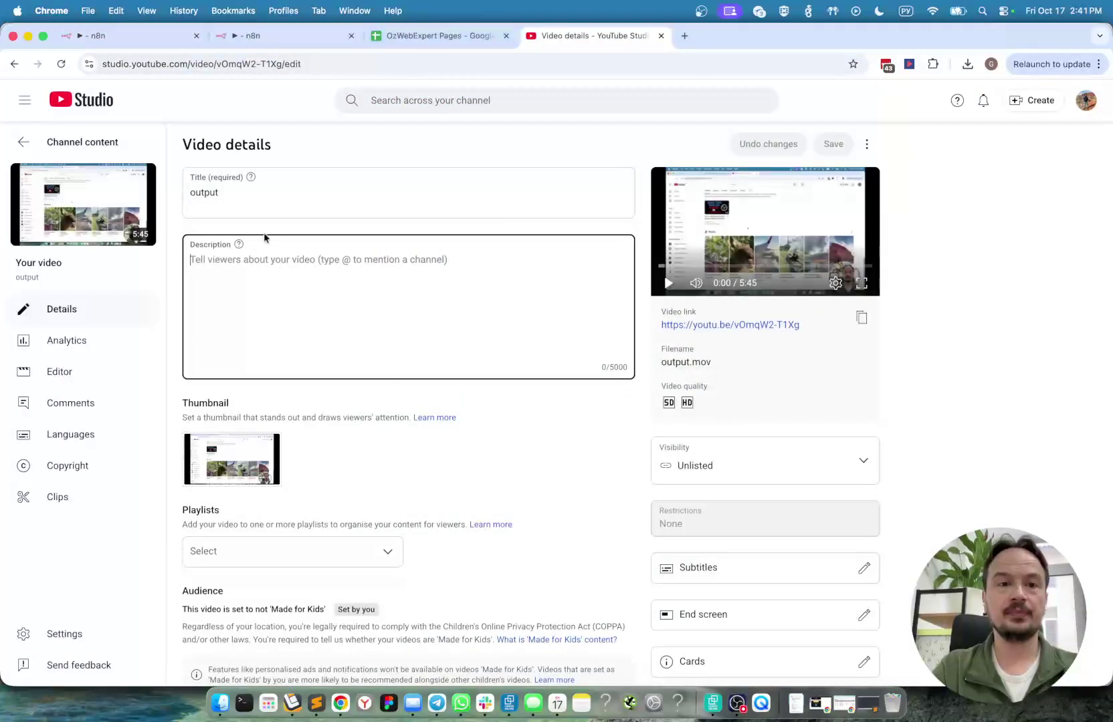
{"action": "left_click", "coordinate": [301, 194]}
{"action": "left_click", "coordinate": [317, 307]}
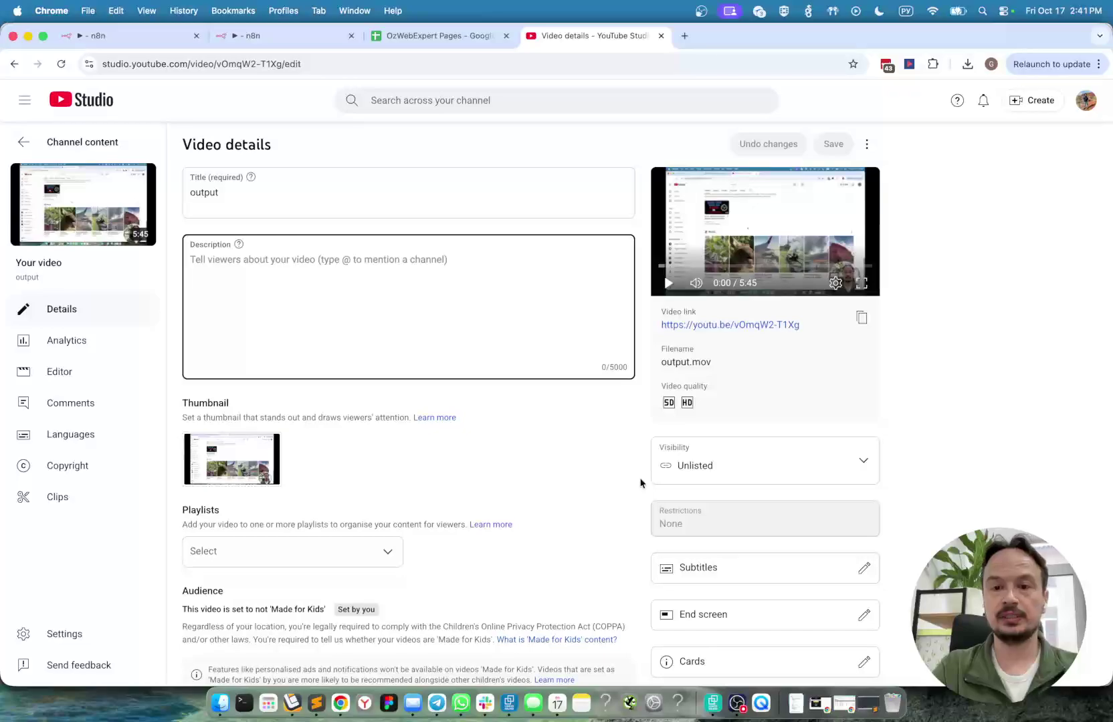
{"action": "left_click", "coordinate": [447, 39]}
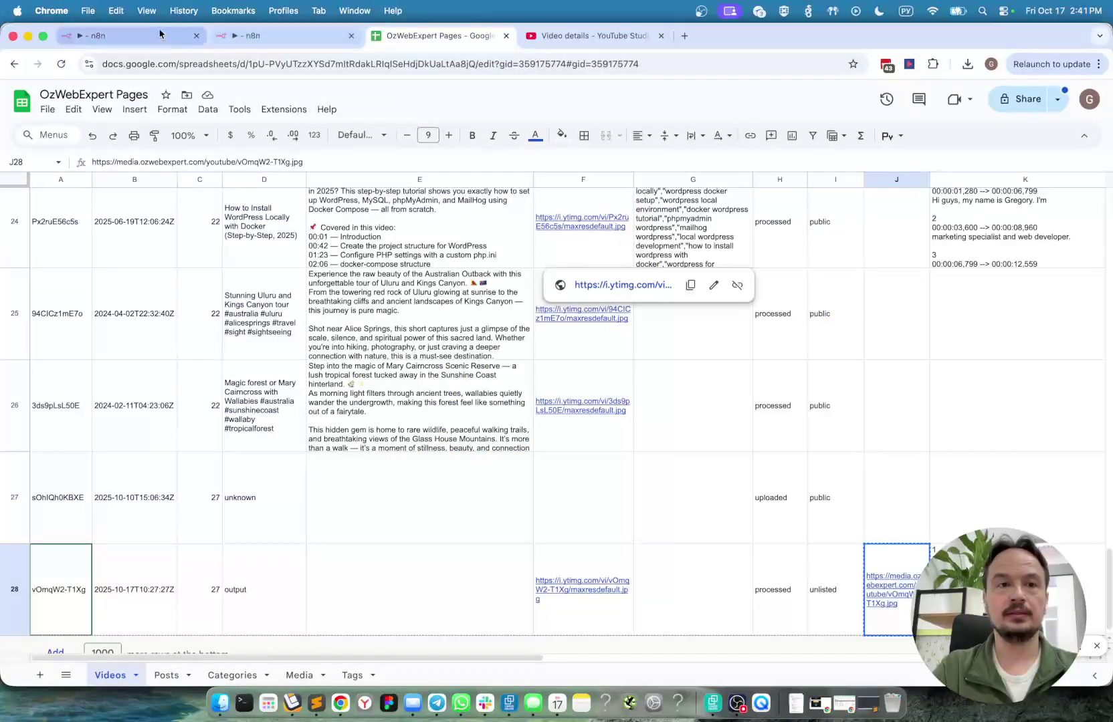
Step: Return to n8n and review the privacyStatus, blogPostID and uploadStatus filters of the Get row(s) in sheet node
{"action": "left_click", "coordinate": [120, 35]}
{"action": "scroll", "coordinate": [603, 408], "scroll_direction": "down", "scroll_amount": 2}
{"action": "scroll", "coordinate": [602, 408], "scroll_direction": "down", "scroll_amount": 1}
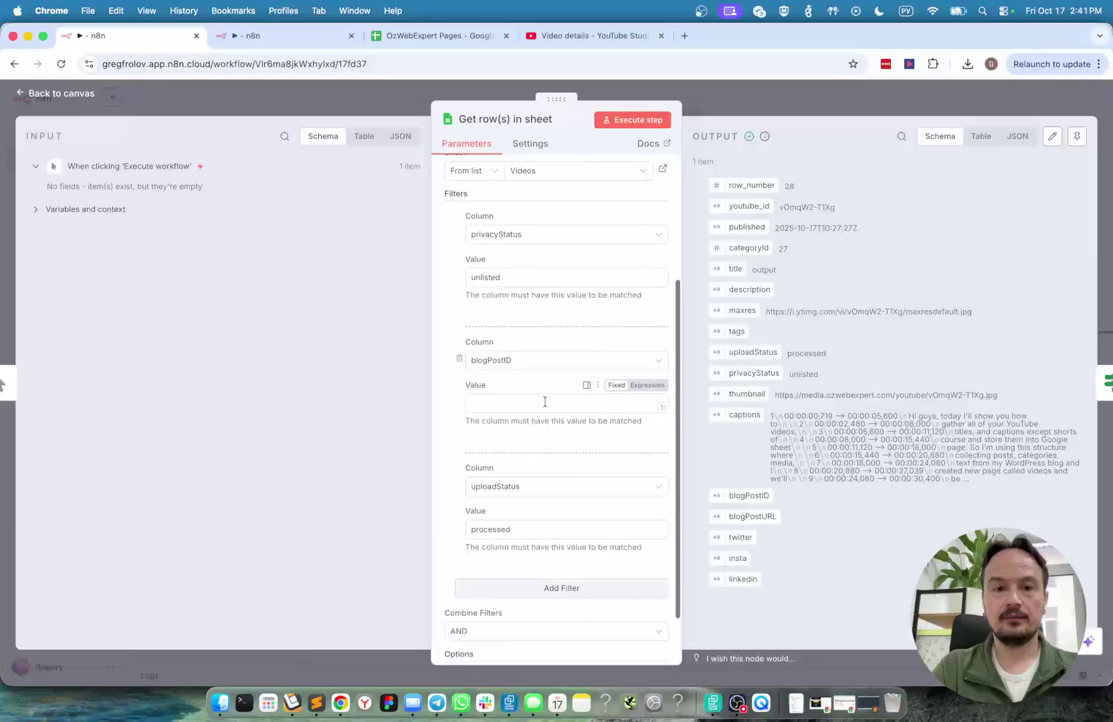
{"action": "scroll", "coordinate": [496, 398], "scroll_direction": "down", "scroll_amount": 2}
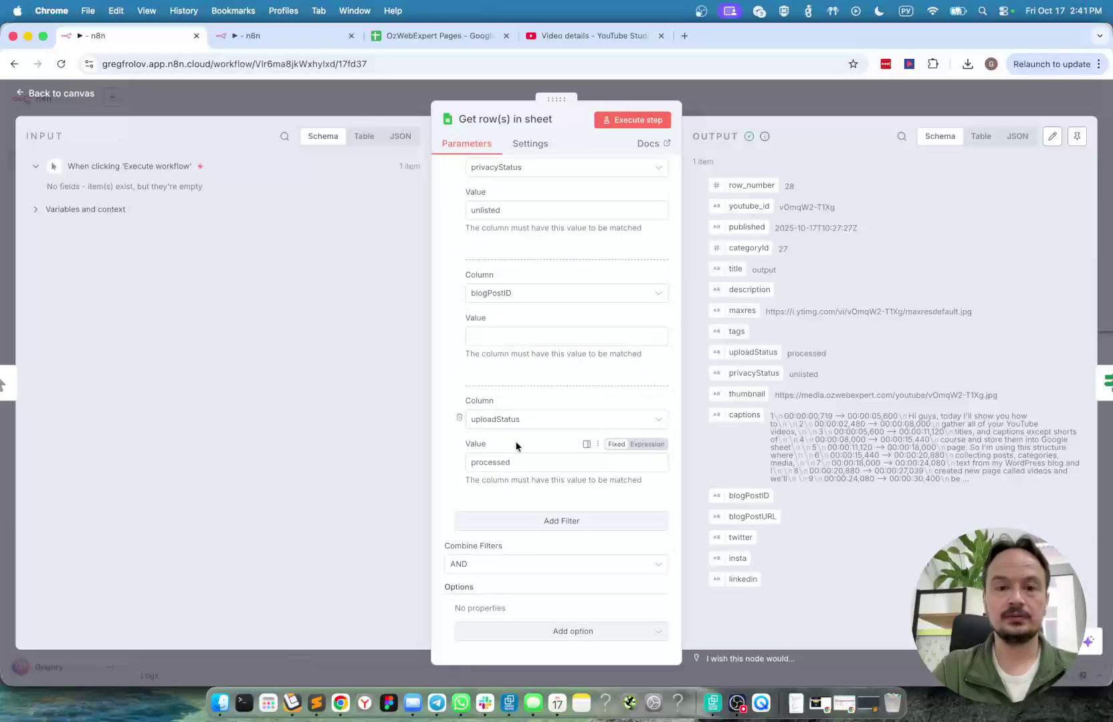
Step: Switch to the Google spreadsheet and inspect the uploadStatus and privacyStatus cells of row 28 in the Videos sheet
{"action": "left_click", "coordinate": [418, 35]}
{"action": "scroll", "coordinate": [849, 563], "scroll_direction": "right", "scroll_amount": 2}
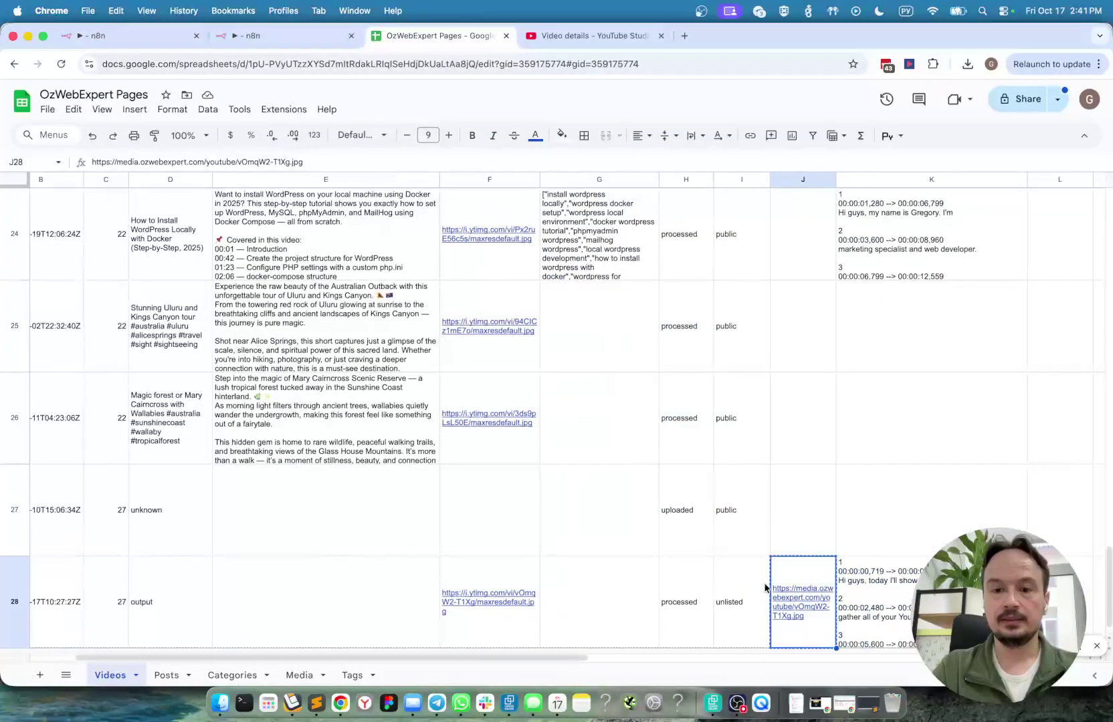
{"action": "left_click", "coordinate": [682, 604]}
{"action": "left_click", "coordinate": [734, 603]}
{"action": "scroll", "coordinate": [733, 605], "scroll_direction": "down", "scroll_amount": 2}
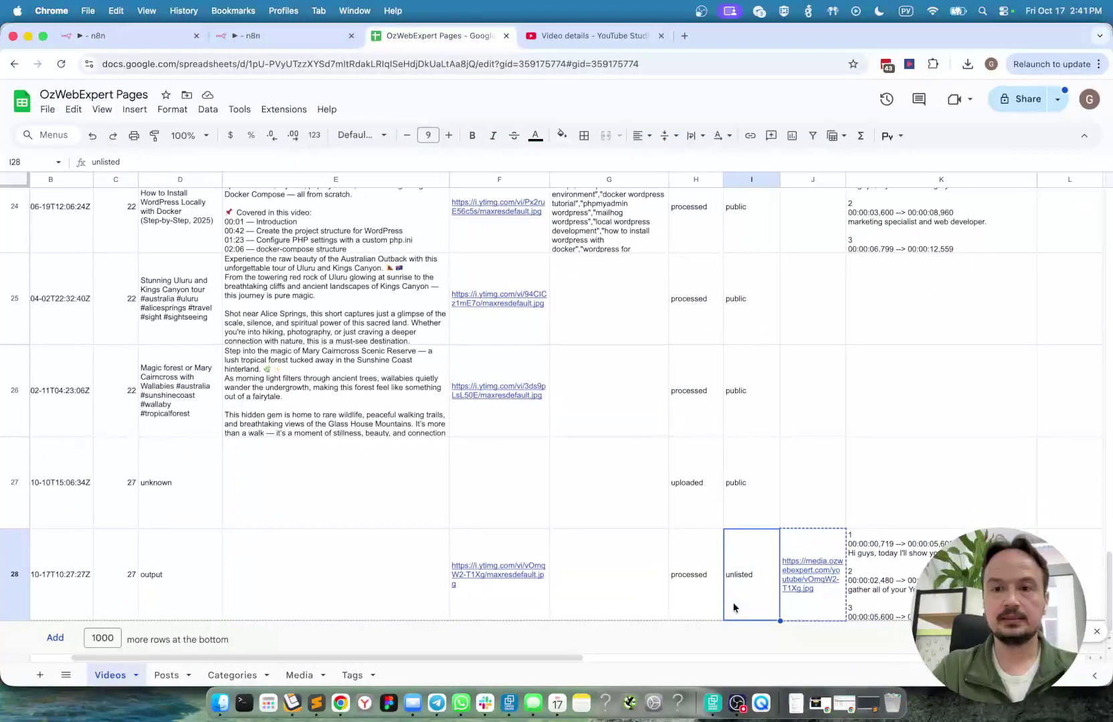
Step: Inspect the blogPostID column of the Videos sheet, down to its cell in row 28
{"action": "scroll", "coordinate": [734, 607], "scroll_direction": "up", "scroll_amount": 10}
{"action": "scroll", "coordinate": [733, 607], "scroll_direction": "right", "scroll_amount": 5}
{"action": "scroll", "coordinate": [734, 605], "scroll_direction": "up", "scroll_amount": 10}
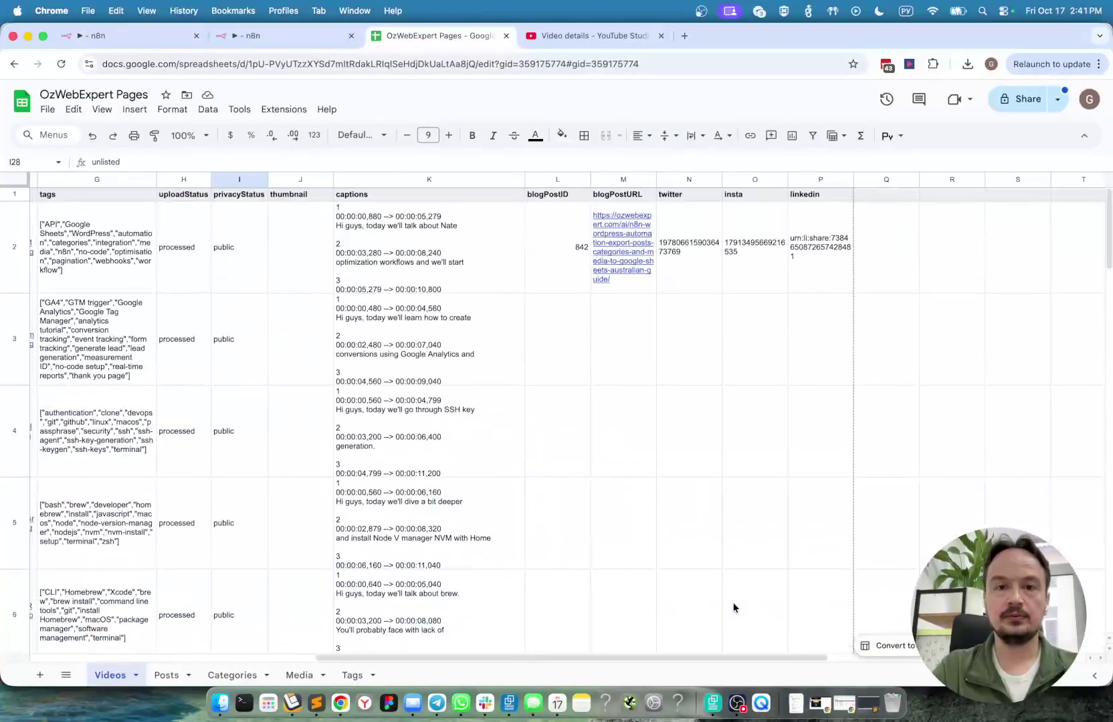
{"action": "left_click", "coordinate": [566, 175]}
{"action": "scroll", "coordinate": [539, 403], "scroll_direction": "down", "scroll_amount": 15}
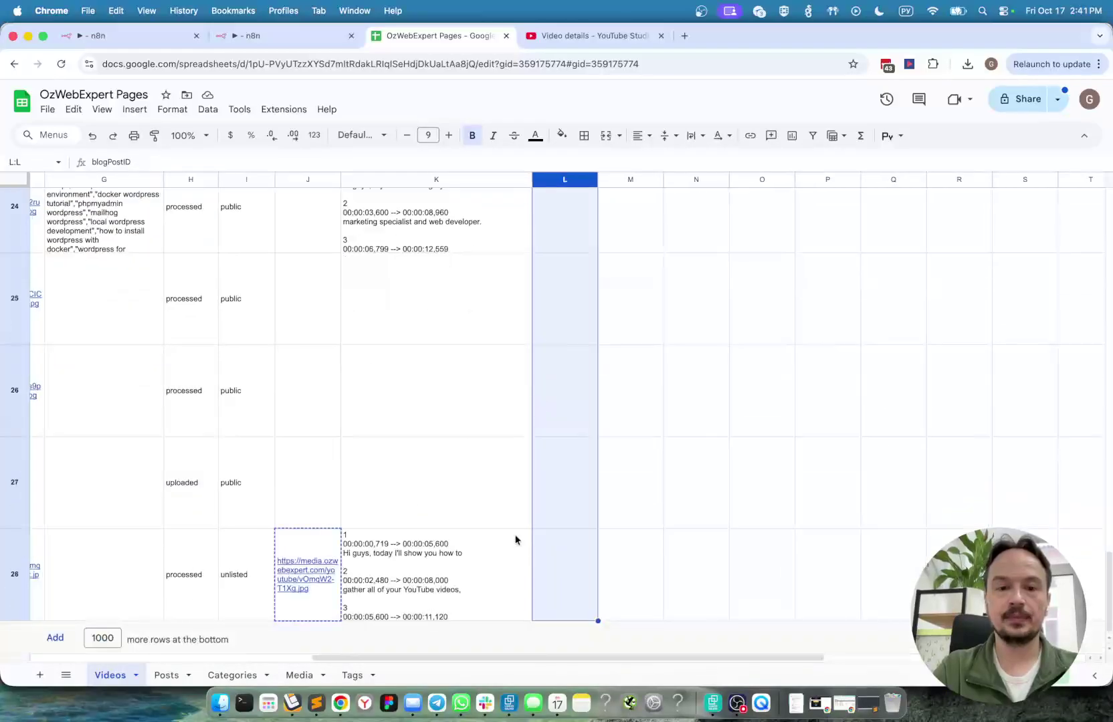
{"action": "left_click", "coordinate": [561, 571]}
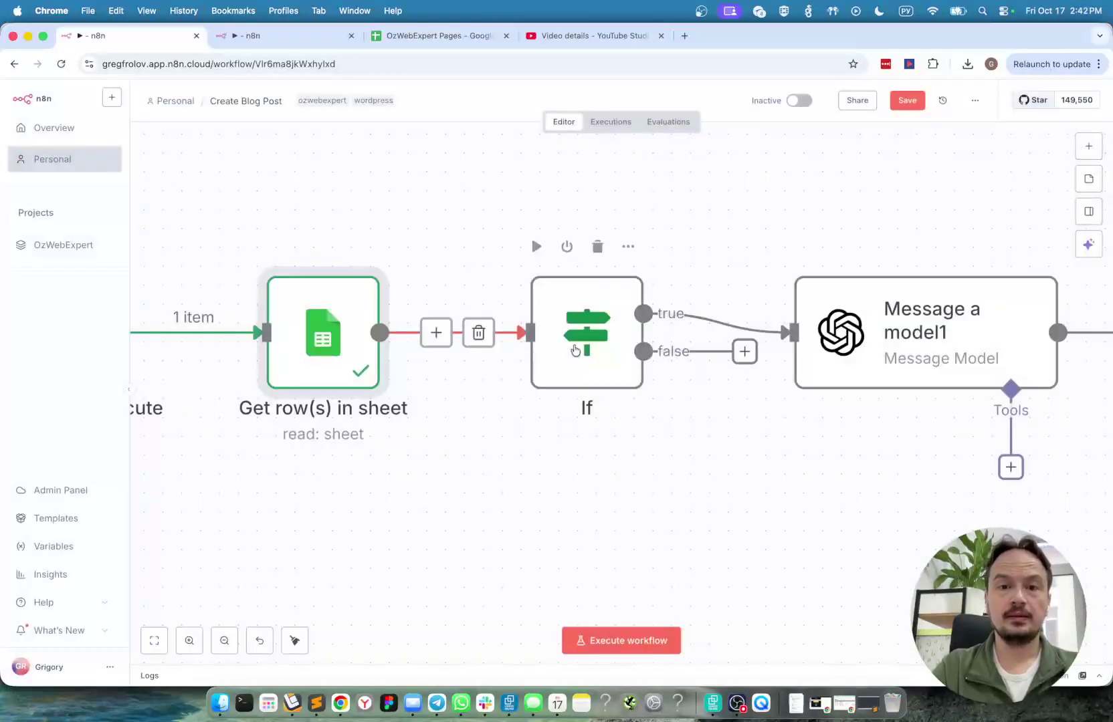
Step: Open the If node in the n8n workflow and examine its conditions on captions and thumbnail
{"action": "left_click", "coordinate": [574, 346]}
{"action": "double_click", "coordinate": [574, 348]}
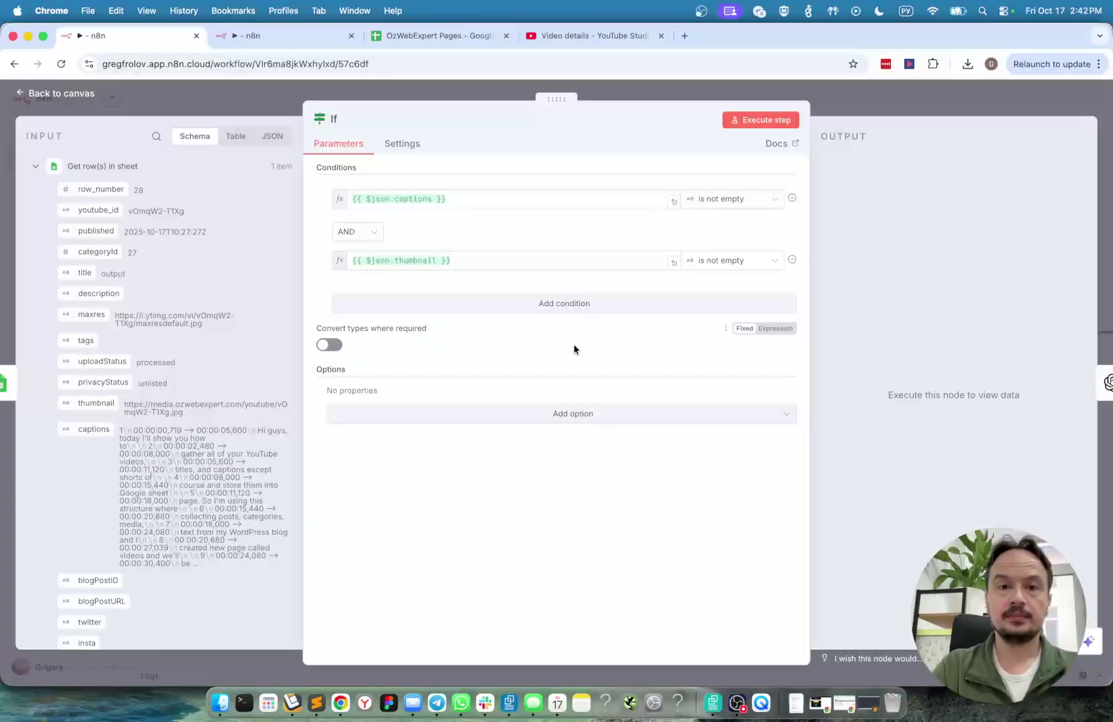
{"action": "left_click", "coordinate": [403, 199]}
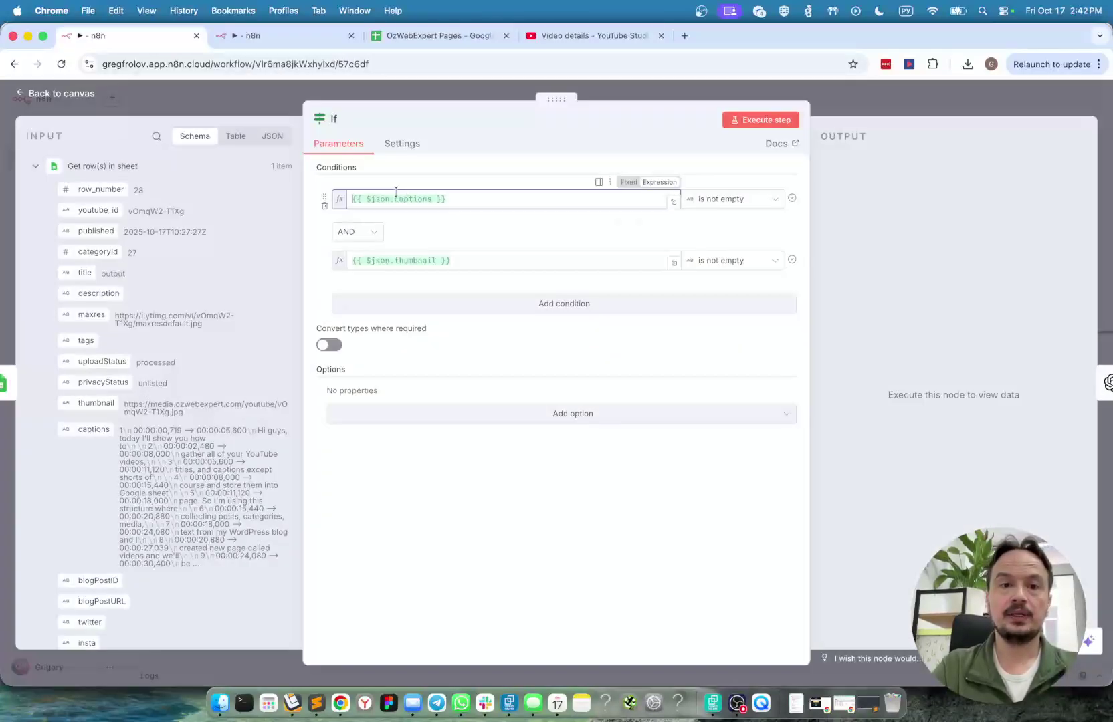
{"action": "left_click", "coordinate": [474, 175]}
{"action": "left_click", "coordinate": [429, 261]}
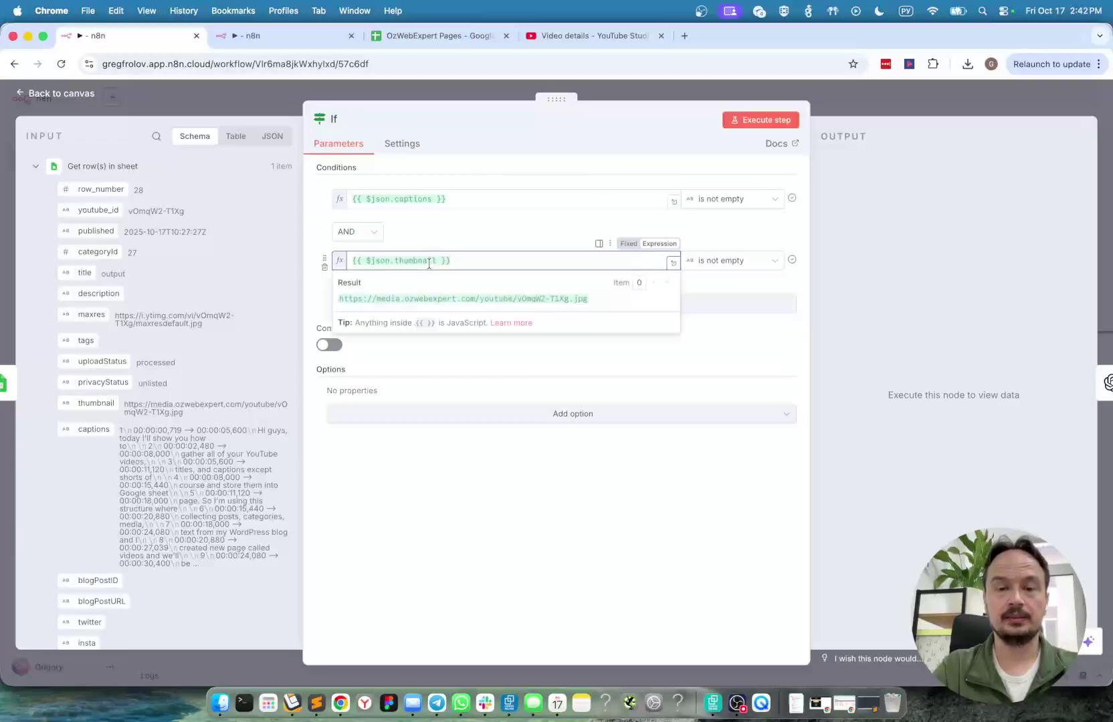
Step: Switch to the Videos spreadsheet, inspect row 28's captions and view the image linked in its thumbnail cell
{"action": "left_click", "coordinate": [441, 38]}
{"action": "scroll", "coordinate": [603, 433], "scroll_direction": "right", "scroll_amount": 5}
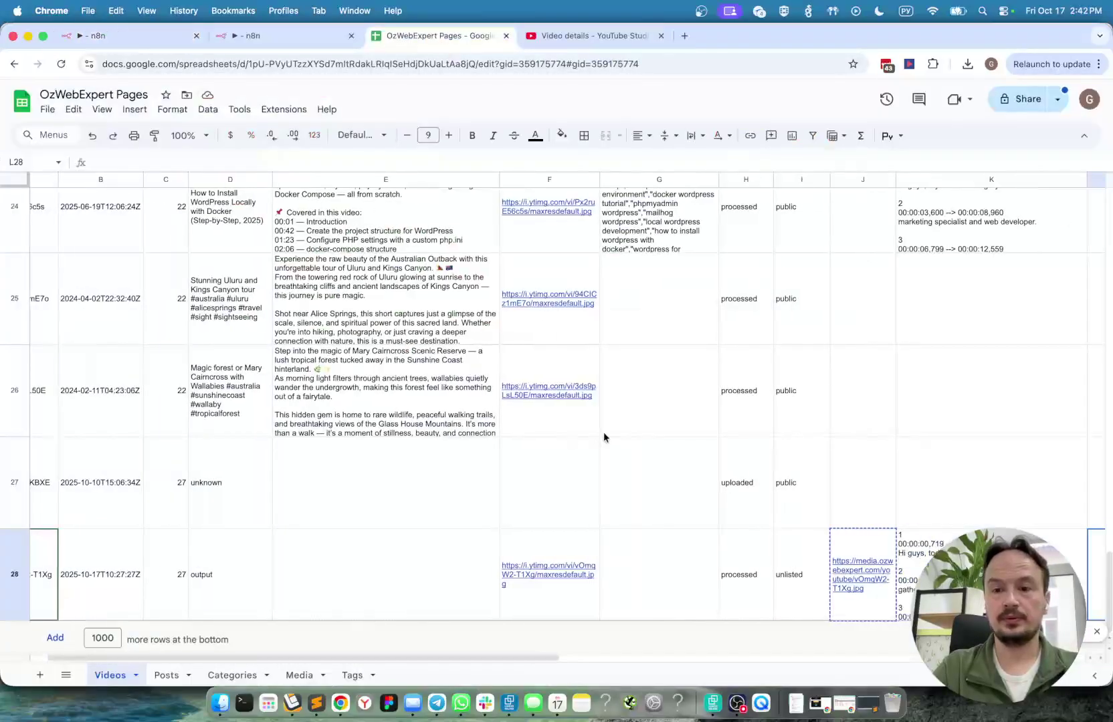
{"action": "left_click", "coordinate": [675, 550]}
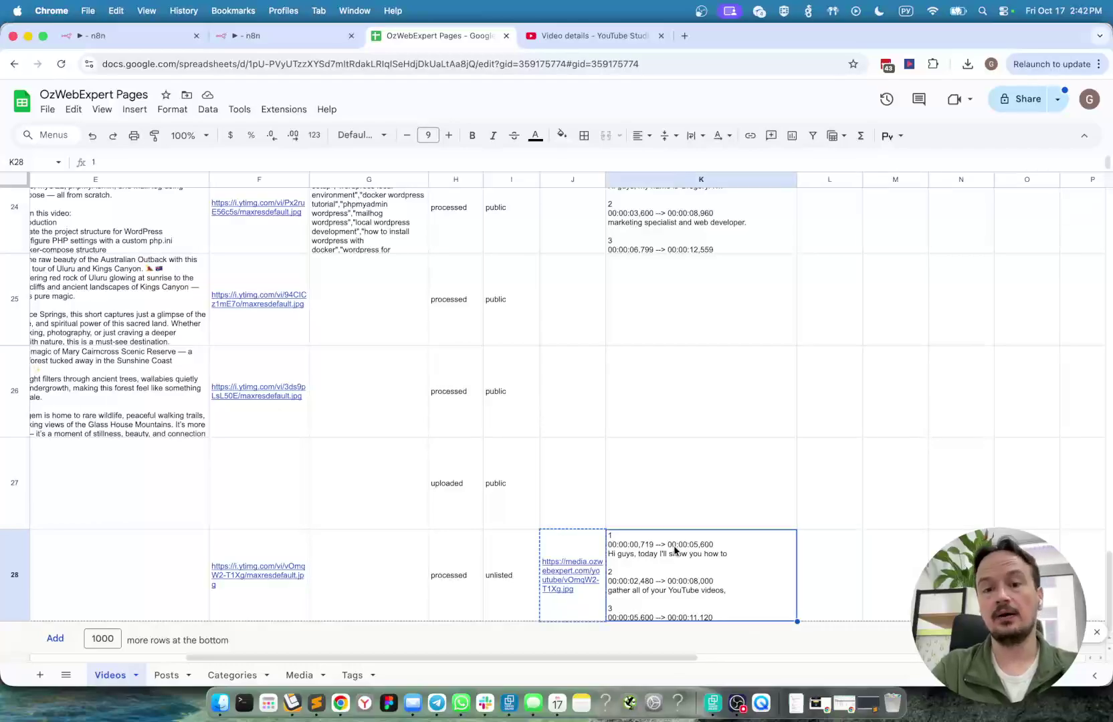
{"action": "left_click", "coordinate": [595, 563]}
{"action": "key", "text": "alt+Return"}
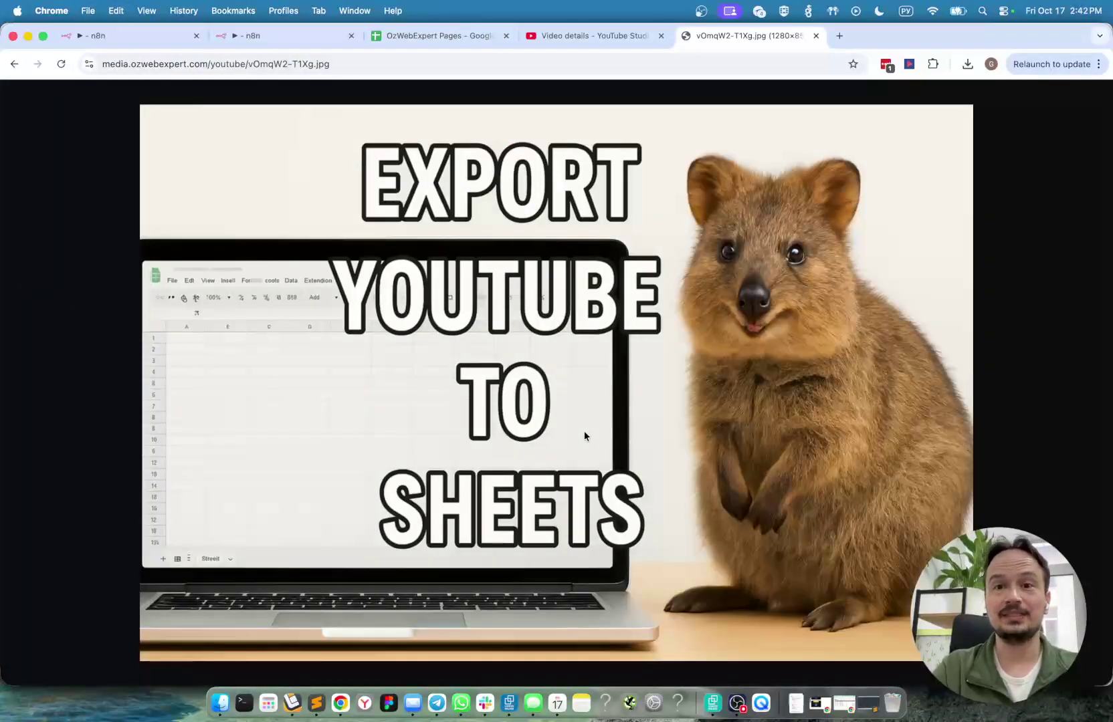
{"action": "key", "text": "super+w"}
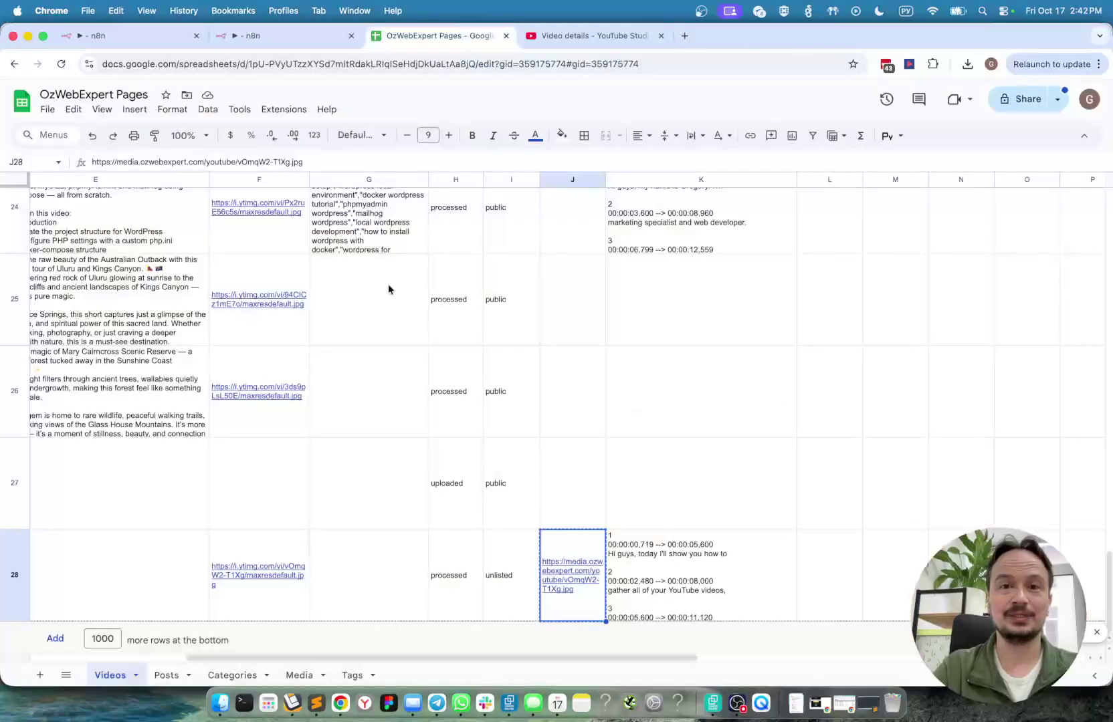
Step: Return to n8n, close the If node's settings and execute that node from the canvas
{"action": "left_click", "coordinate": [139, 34]}
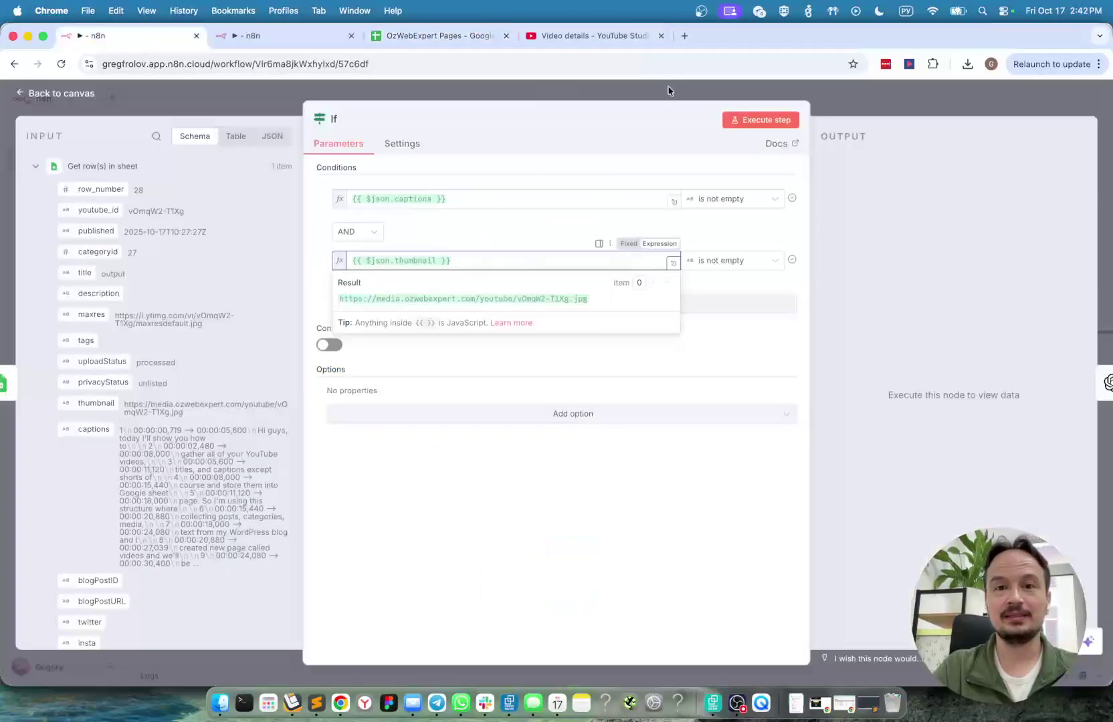
{"action": "key", "text": "Escape"}
{"action": "scroll", "coordinate": [669, 337], "scroll_direction": "down", "scroll_amount": 3}
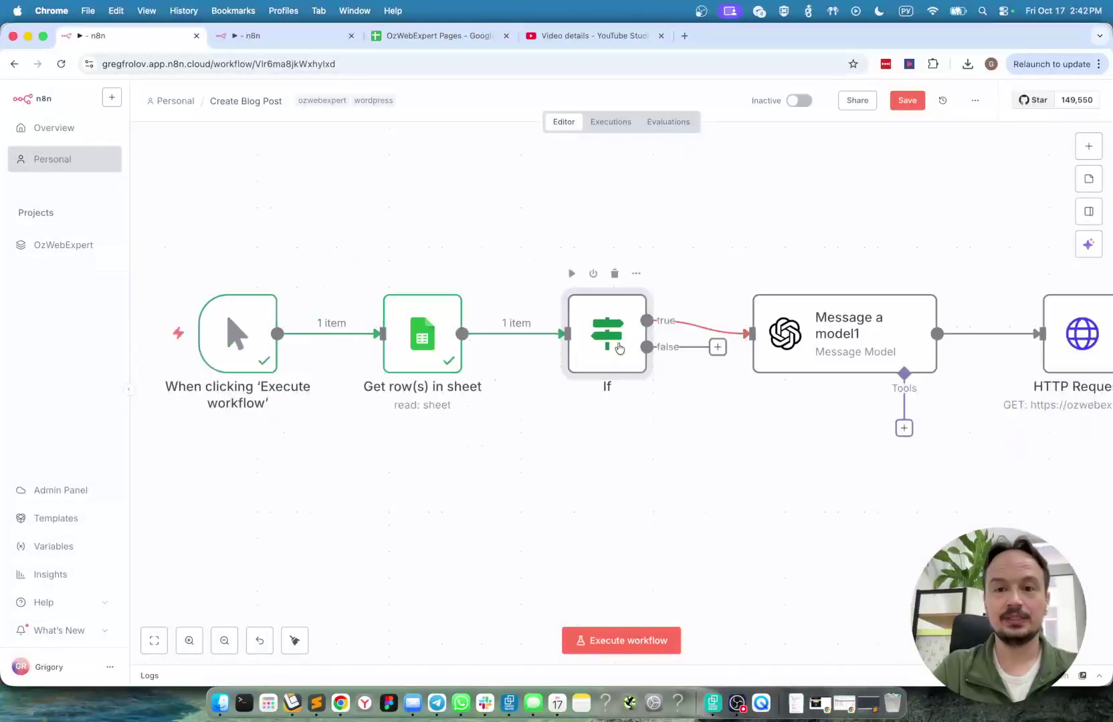
{"action": "left_click", "coordinate": [572, 274]}
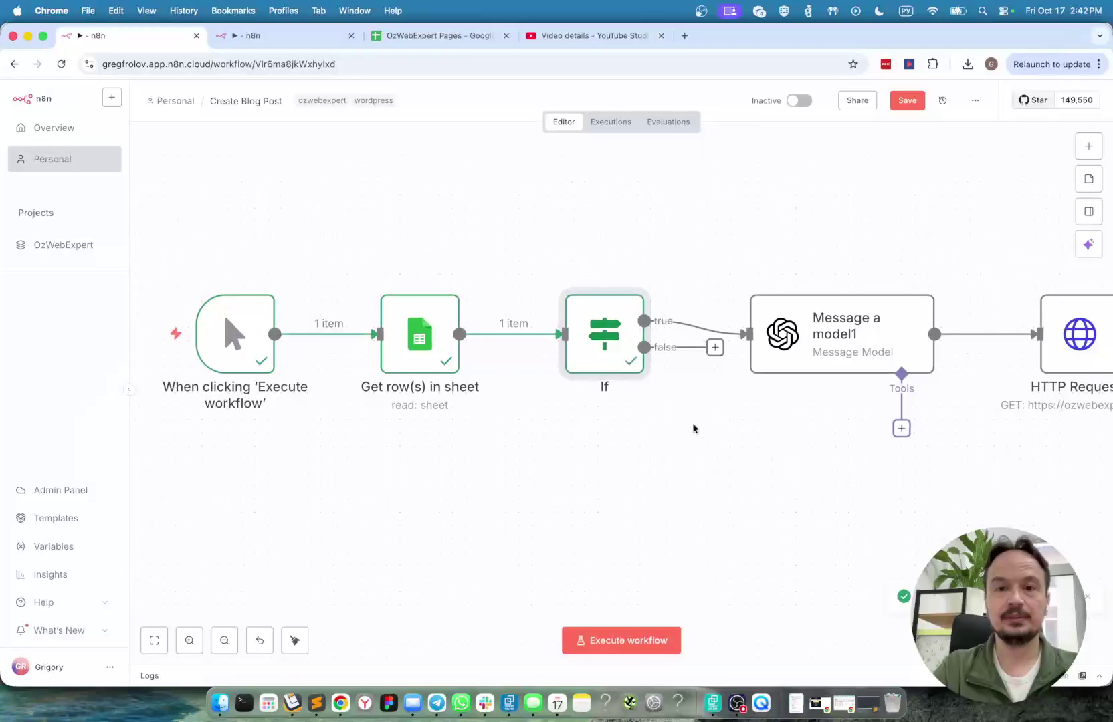
Step: Open the Message a model1 node and examine its prompt, including the YouTube embed code and the captions input
{"action": "scroll", "coordinate": [692, 422], "scroll_direction": "right", "scroll_amount": 5}
{"action": "scroll", "coordinate": [669, 401], "scroll_direction": "right", "scroll_amount": 3}
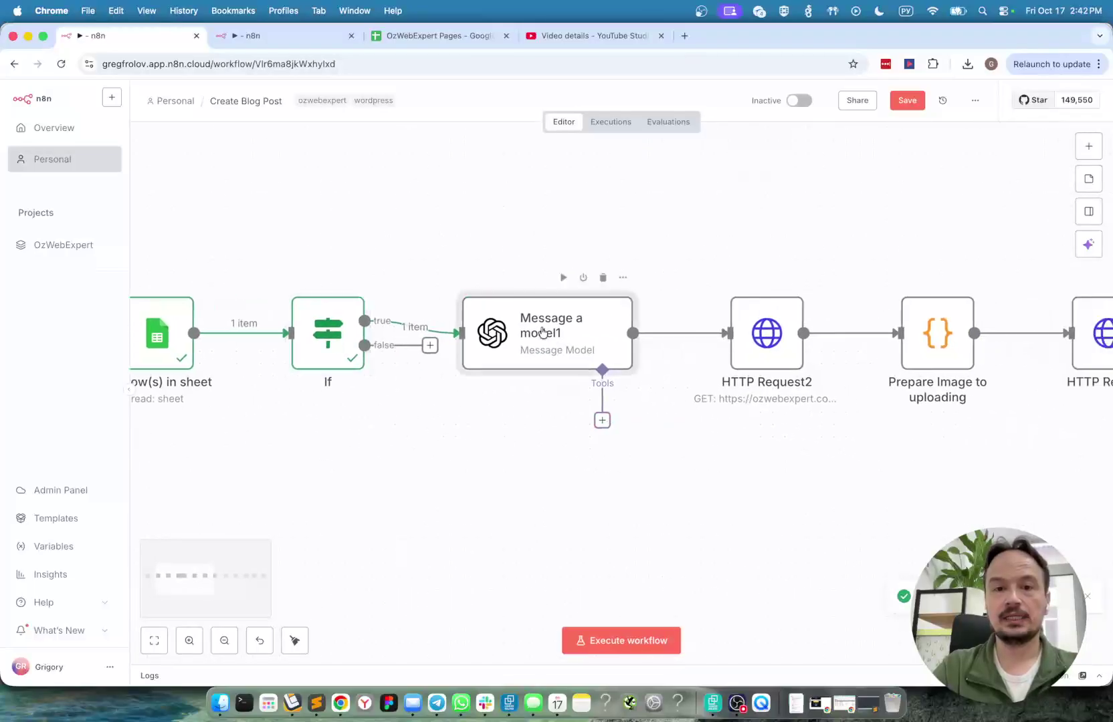
{"action": "double_click", "coordinate": [542, 331]}
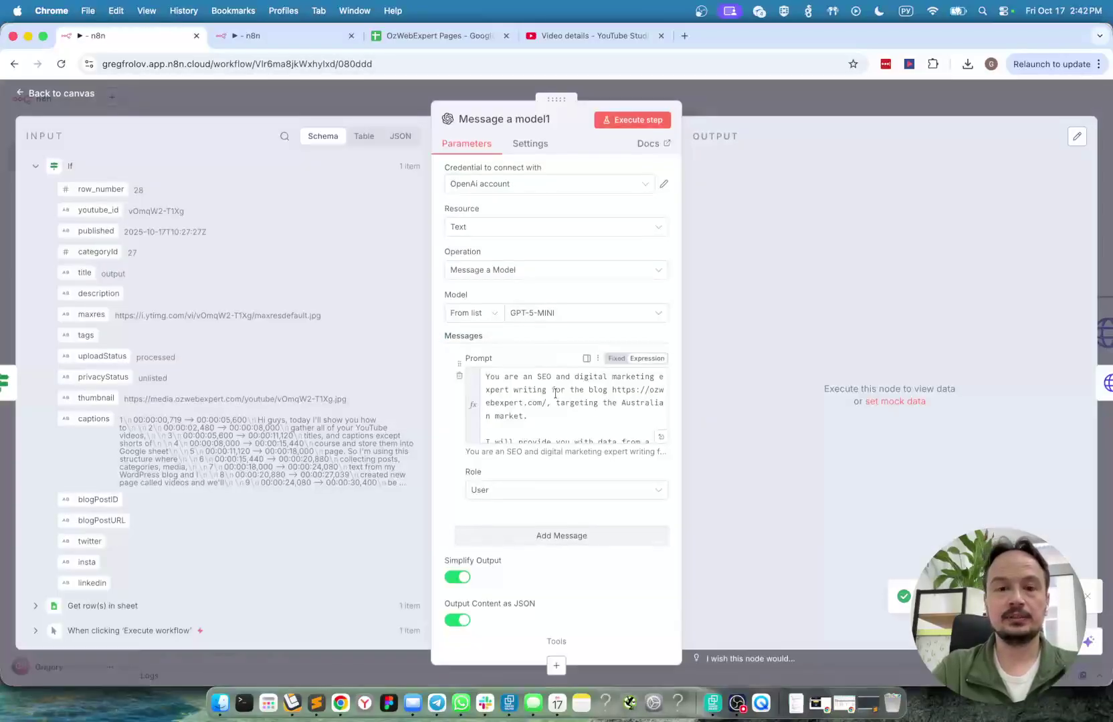
{"action": "scroll", "coordinate": [555, 394], "scroll_direction": "down", "scroll_amount": 15}
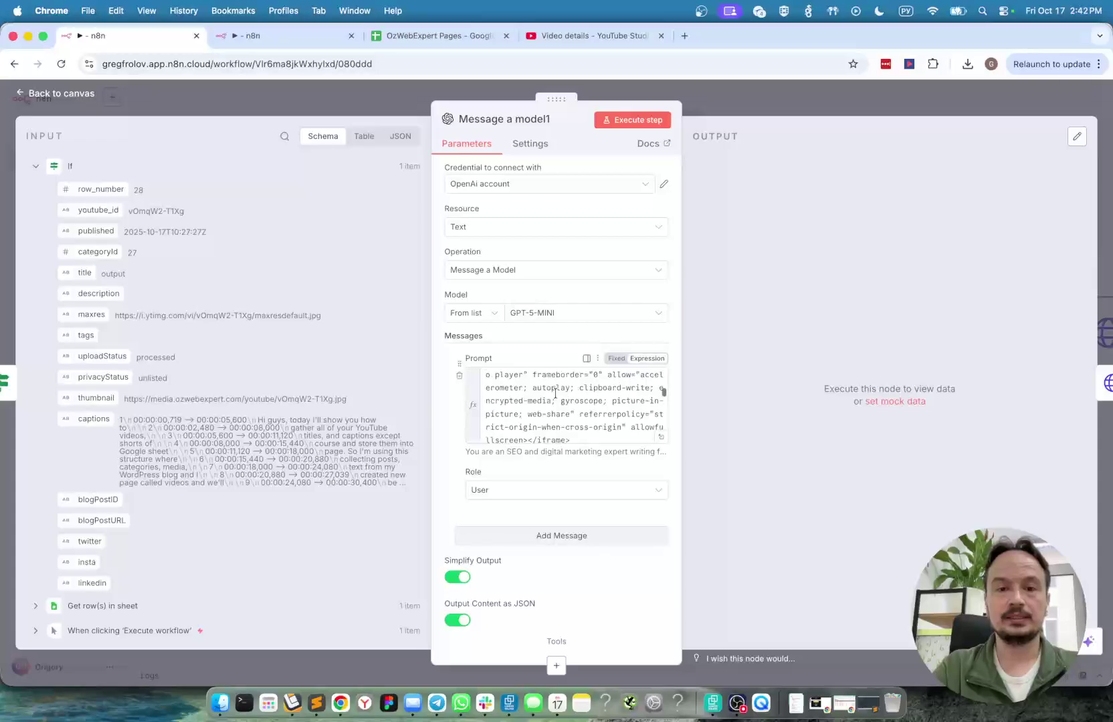
{"action": "scroll", "coordinate": [556, 394], "scroll_direction": "up", "scroll_amount": 10}
{"action": "left_click", "coordinate": [532, 408]}
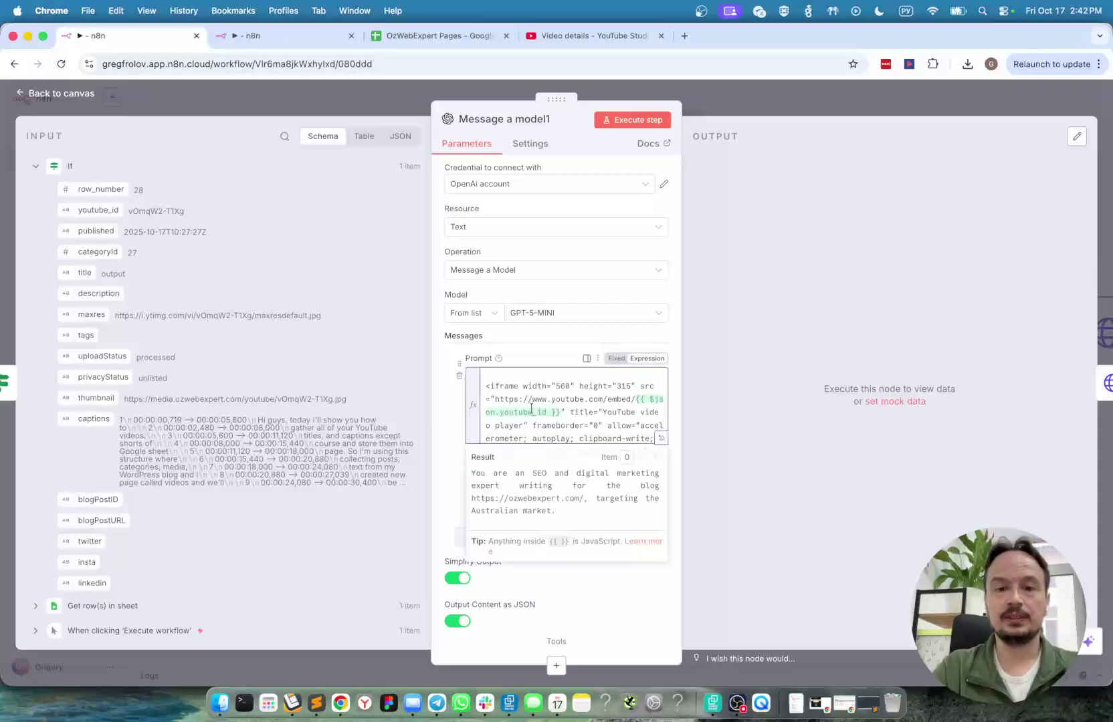
{"action": "scroll", "coordinate": [565, 405], "scroll_direction": "down", "scroll_amount": 1}
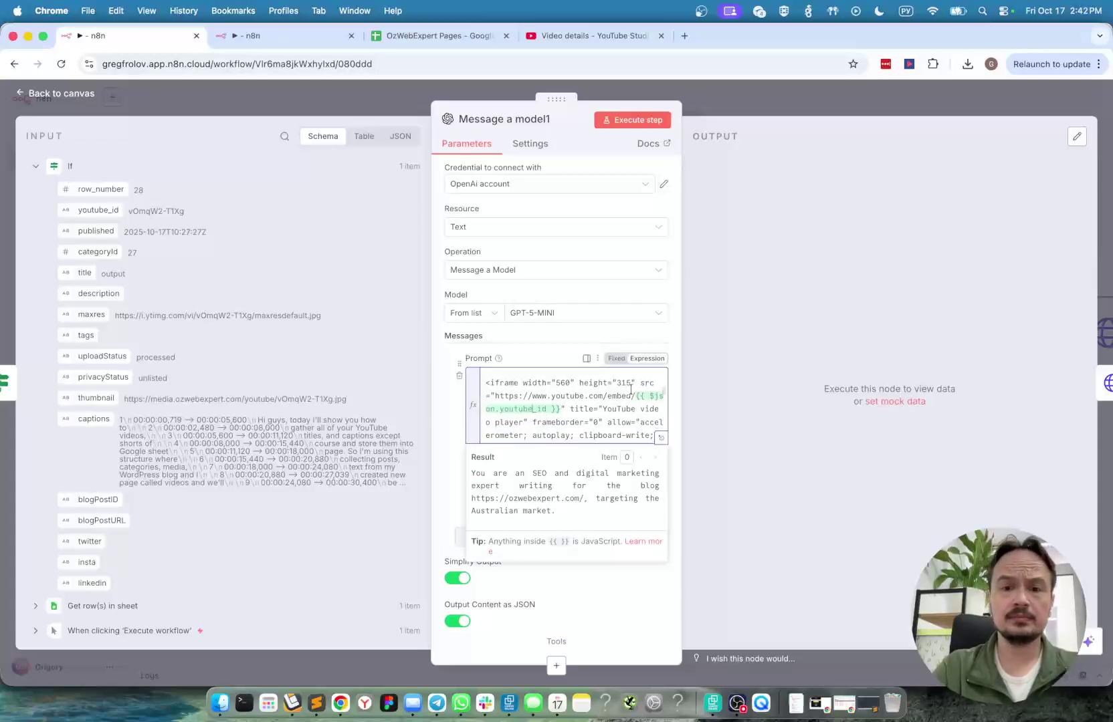
{"action": "scroll", "coordinate": [536, 415], "scroll_direction": "down", "scroll_amount": 10}
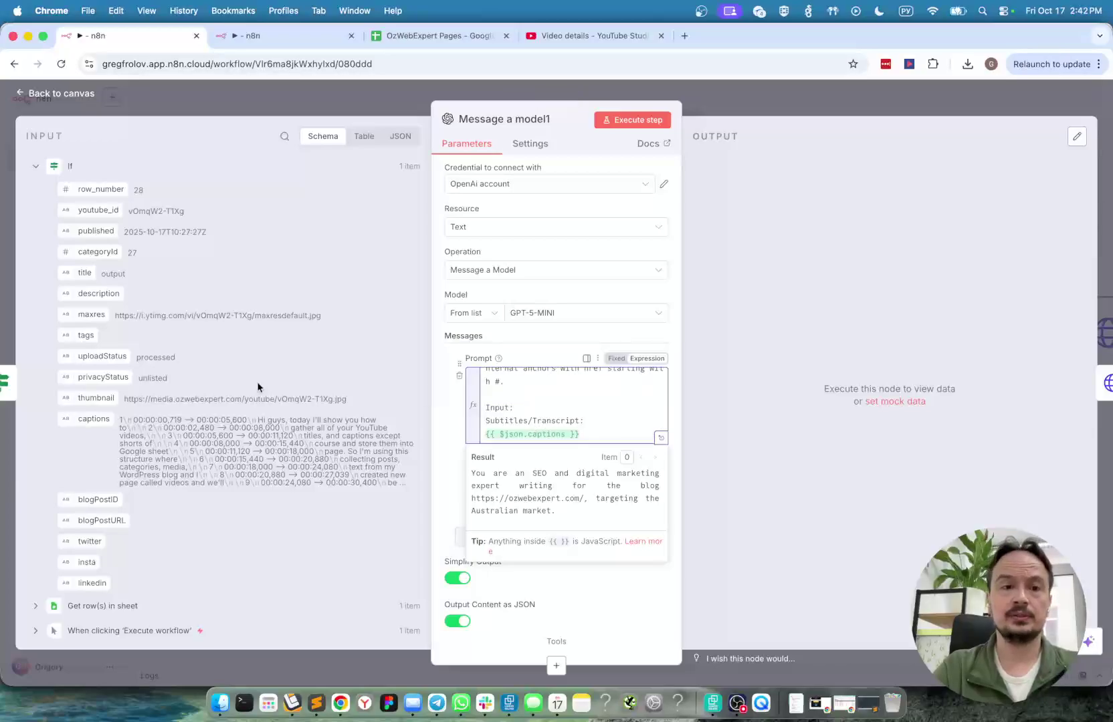
Step: Execute the Message a model1 node on the video's captions and examine the generated article HTML and category
{"action": "left_click_drag", "start_coordinate": [196, 432], "coordinate": [220, 437]}
{"action": "left_click", "coordinate": [219, 437]}
{"action": "left_click", "coordinate": [621, 121]}
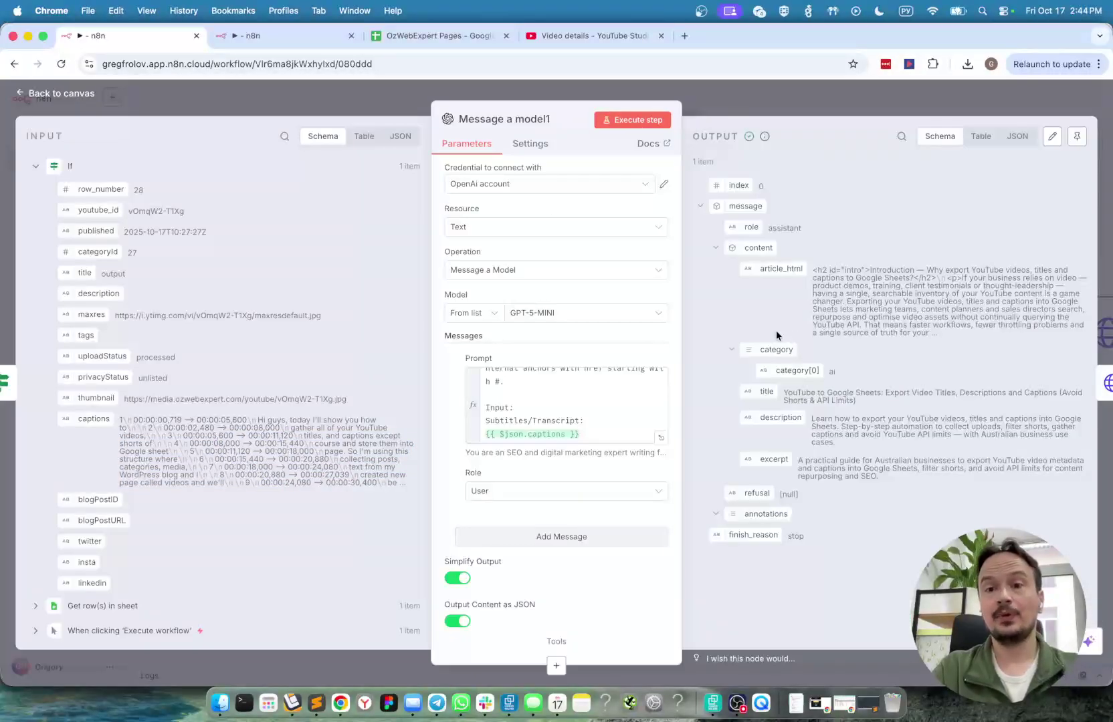
{"action": "left_click_drag", "start_coordinate": [846, 278], "coordinate": [854, 309]}
{"action": "double_click", "coordinate": [832, 372]}
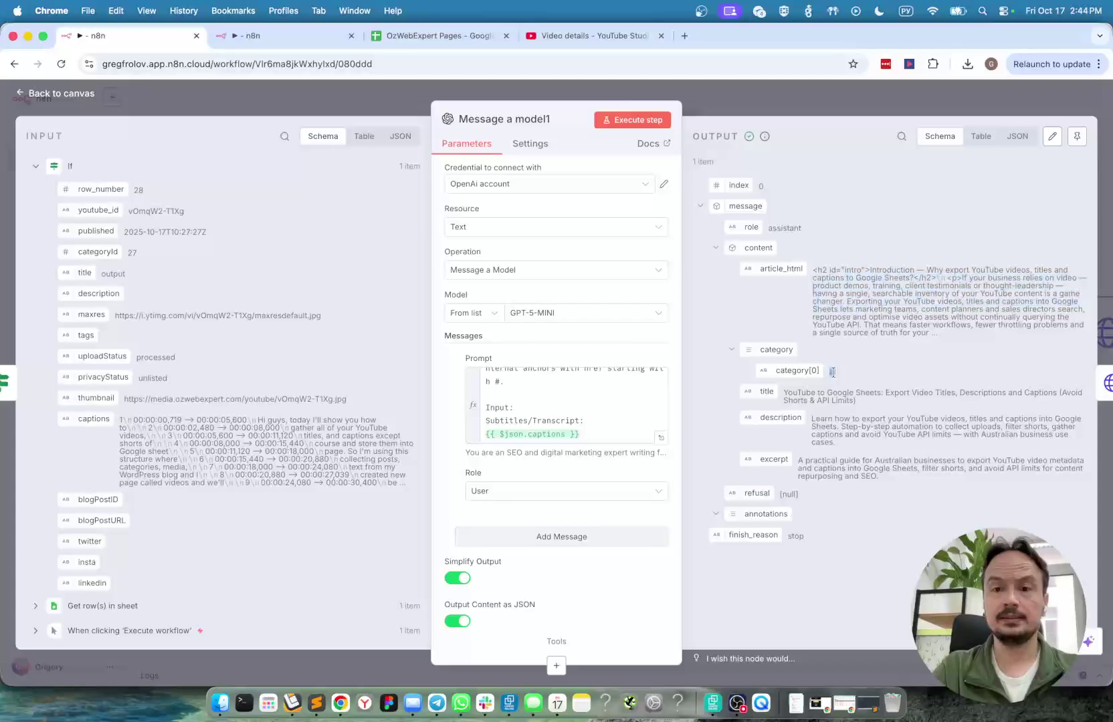
Step: Review the generated title, description and excerpt in the Message a model1 output and return to the canvas
{"action": "left_click_drag", "start_coordinate": [786, 393], "coordinate": [815, 395]}
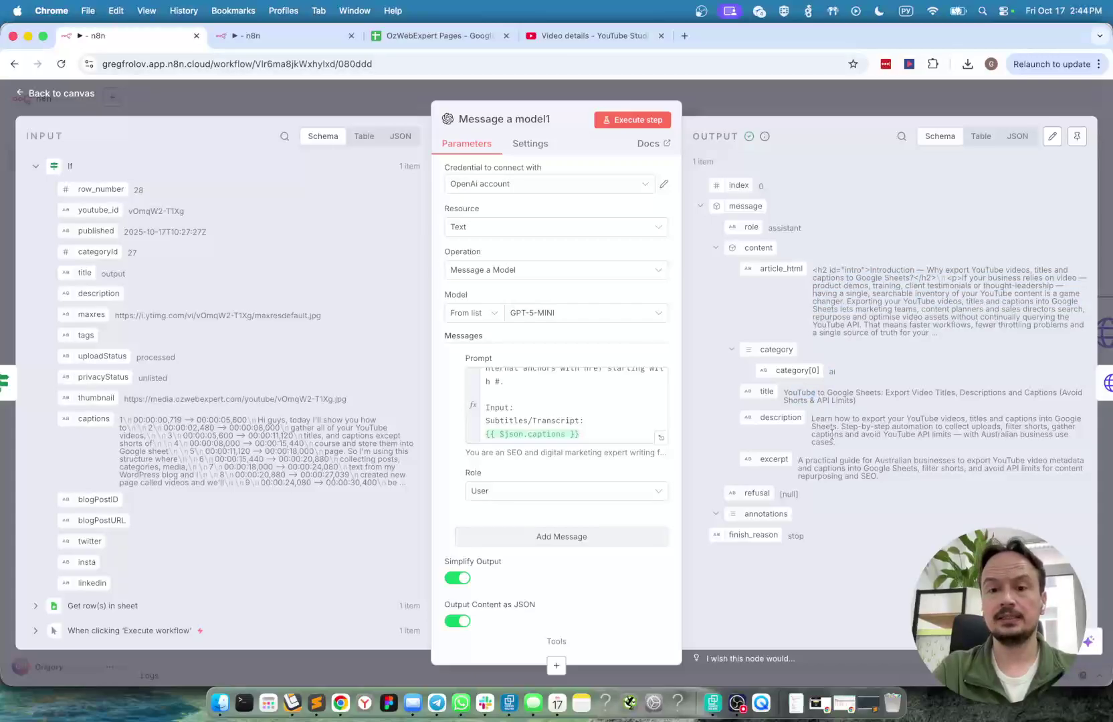
{"action": "triple_click", "coordinate": [823, 461]}
{"action": "left_click", "coordinate": [823, 460]}
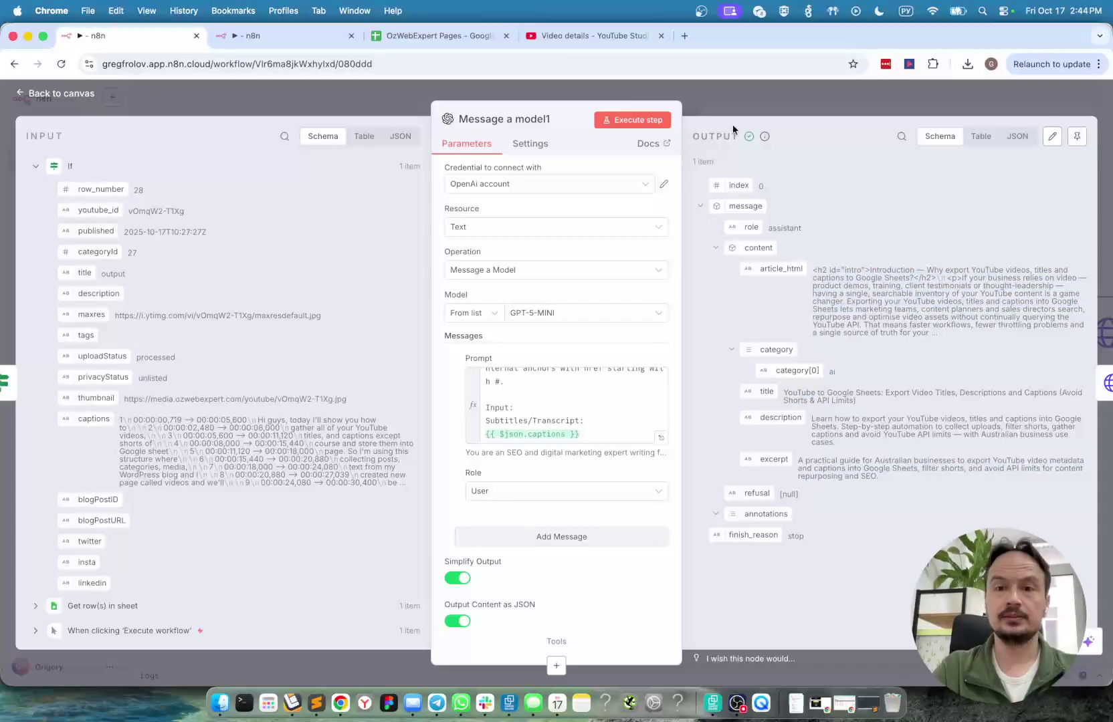
{"action": "left_click", "coordinate": [777, 105]}
Step: Open the HTTP Request2 node, check its WordPress categories URL, execute it and return to the canvas
{"action": "scroll", "coordinate": [669, 358], "scroll_direction": "right", "scroll_amount": 3}
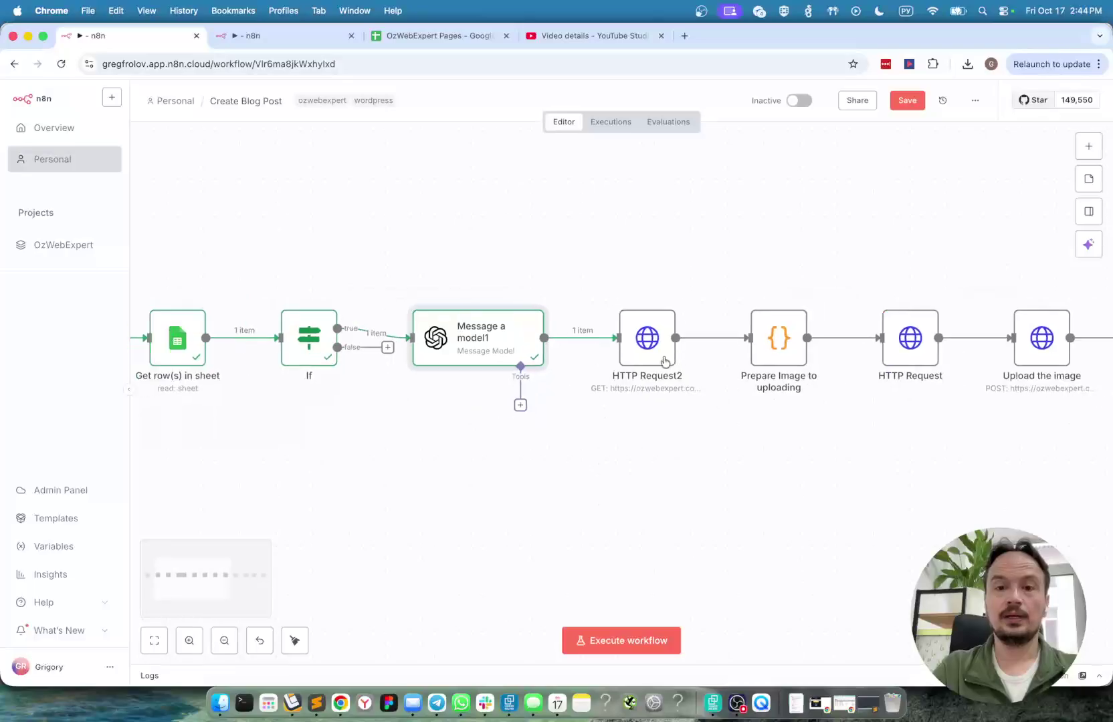
{"action": "scroll", "coordinate": [662, 358], "scroll_direction": "down", "scroll_amount": 2}
{"action": "double_click", "coordinate": [643, 349]}
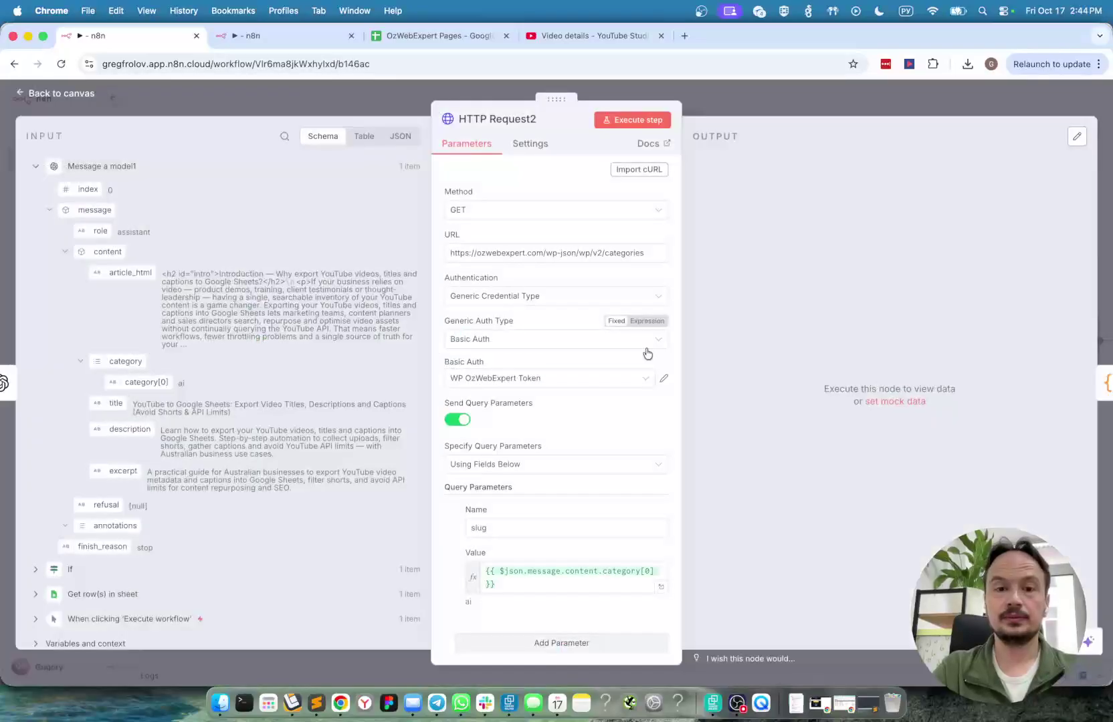
{"action": "left_click", "coordinate": [604, 257]}
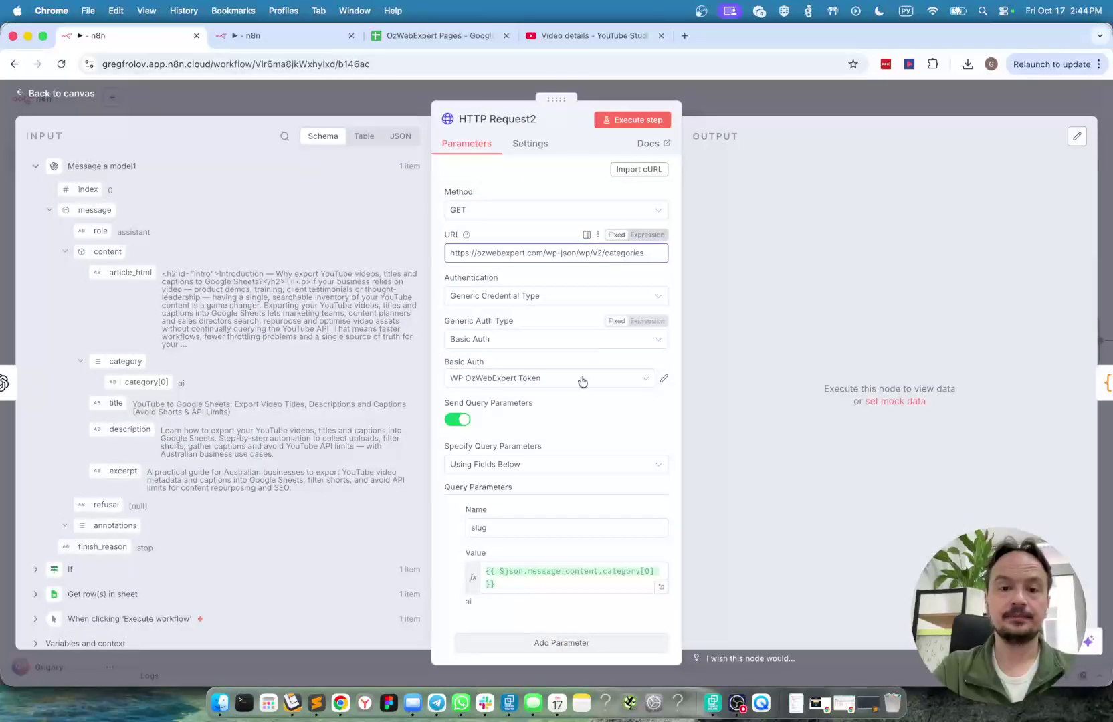
{"action": "left_click", "coordinate": [633, 120]}
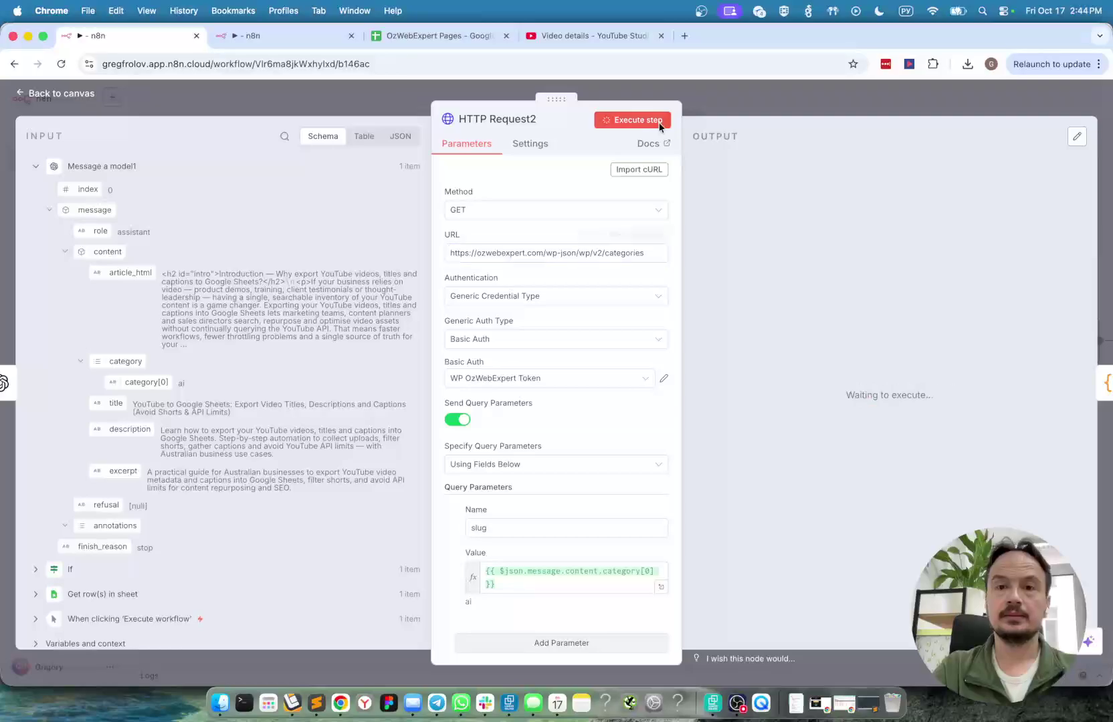
{"action": "left_click", "coordinate": [738, 112]}
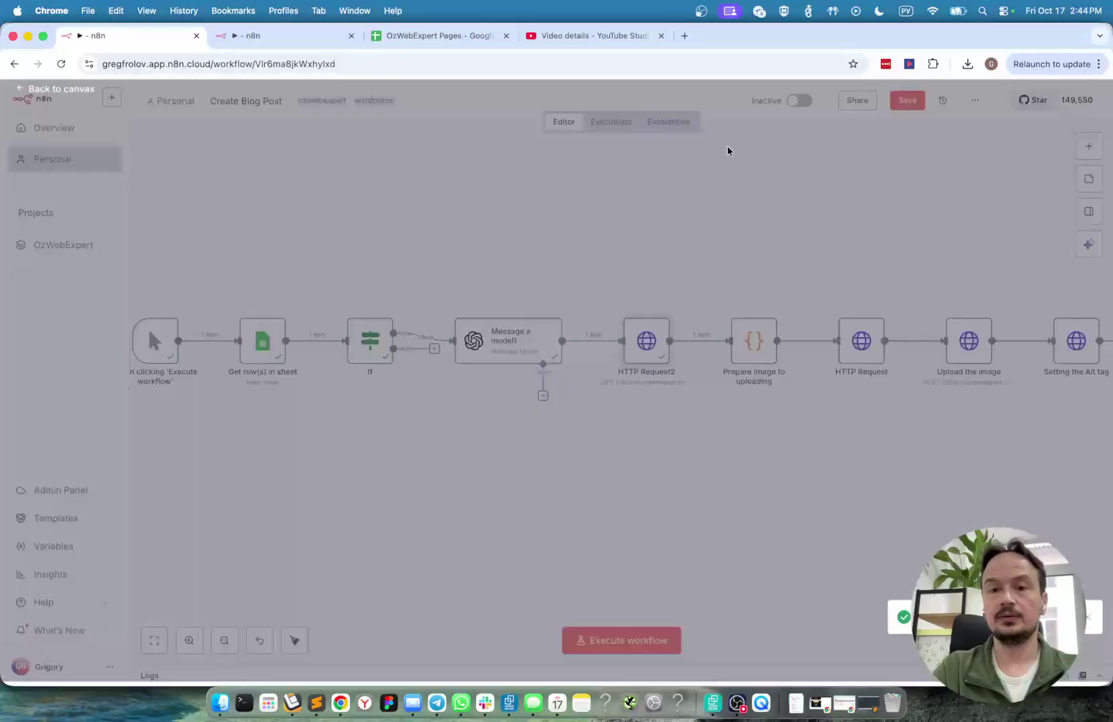
Step: Execute the Prepare Image to uploading node, check the source URL and filename in its output, and close it
{"action": "scroll", "coordinate": [595, 346], "scroll_direction": "right", "scroll_amount": 3}
{"action": "double_click", "coordinate": [595, 346]}
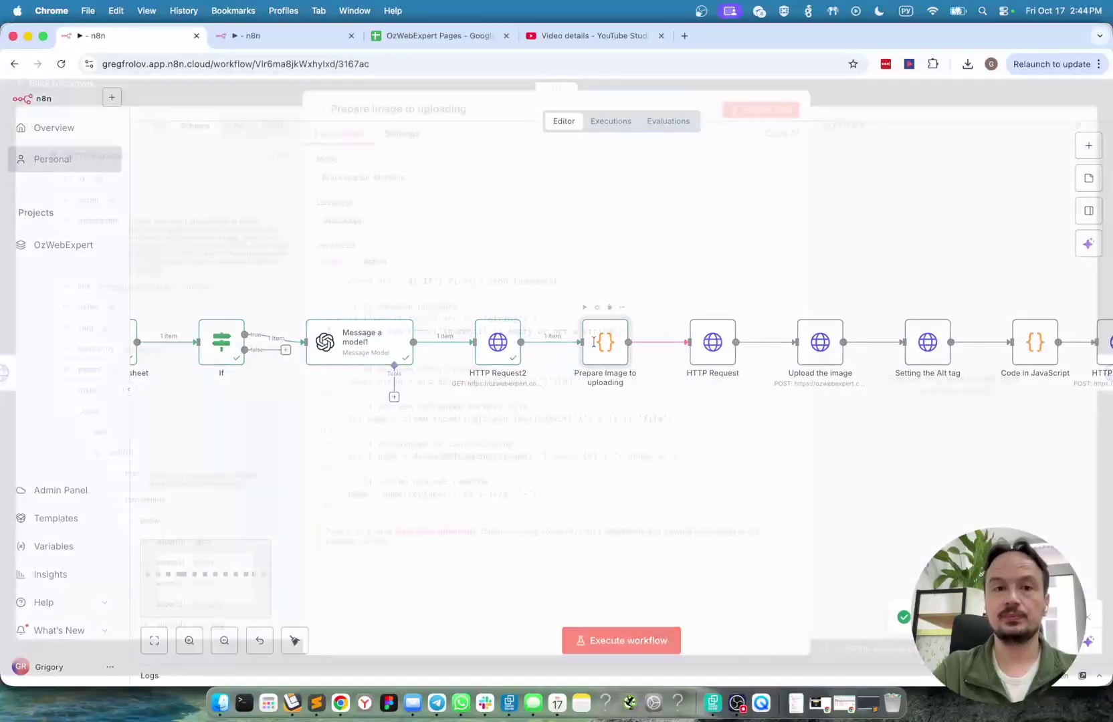
{"action": "left_click", "coordinate": [768, 121]}
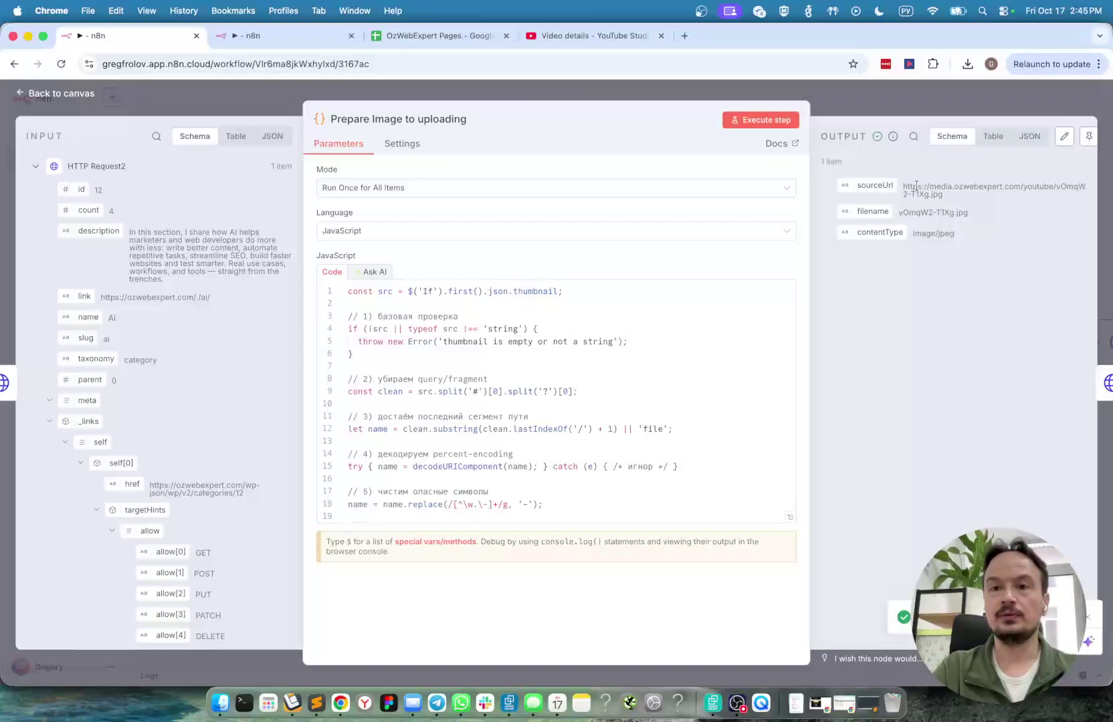
{"action": "left_click_drag", "start_coordinate": [917, 186], "coordinate": [929, 196]}
{"action": "double_click", "coordinate": [923, 212]}
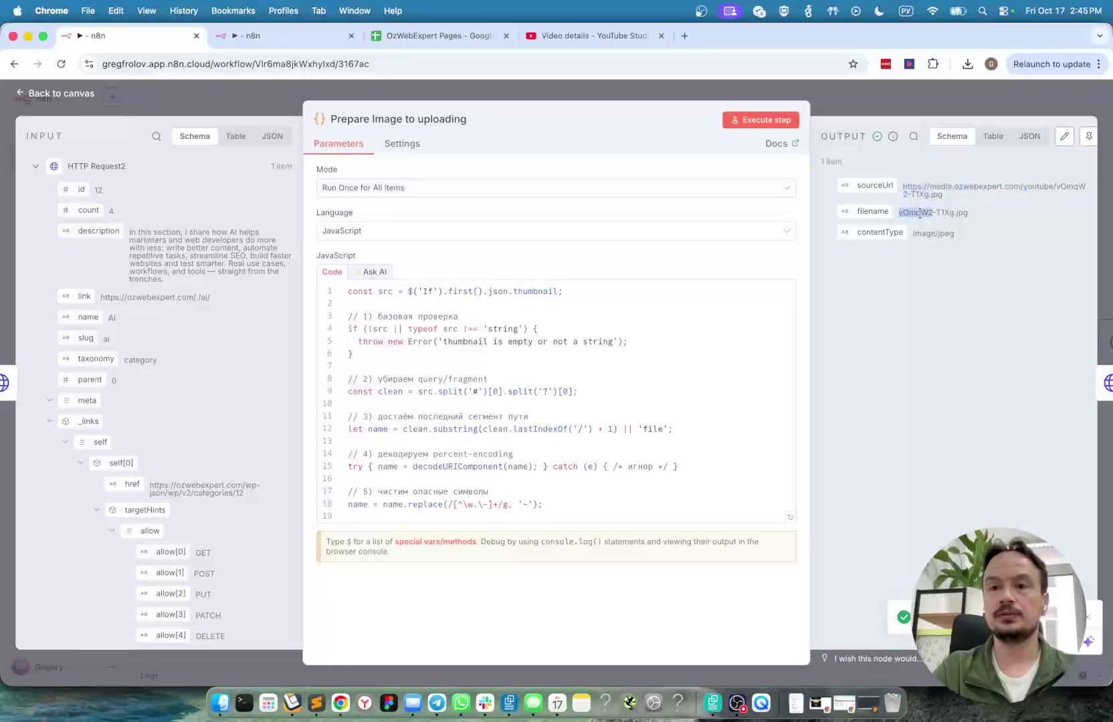
{"action": "left_click", "coordinate": [889, 101]}
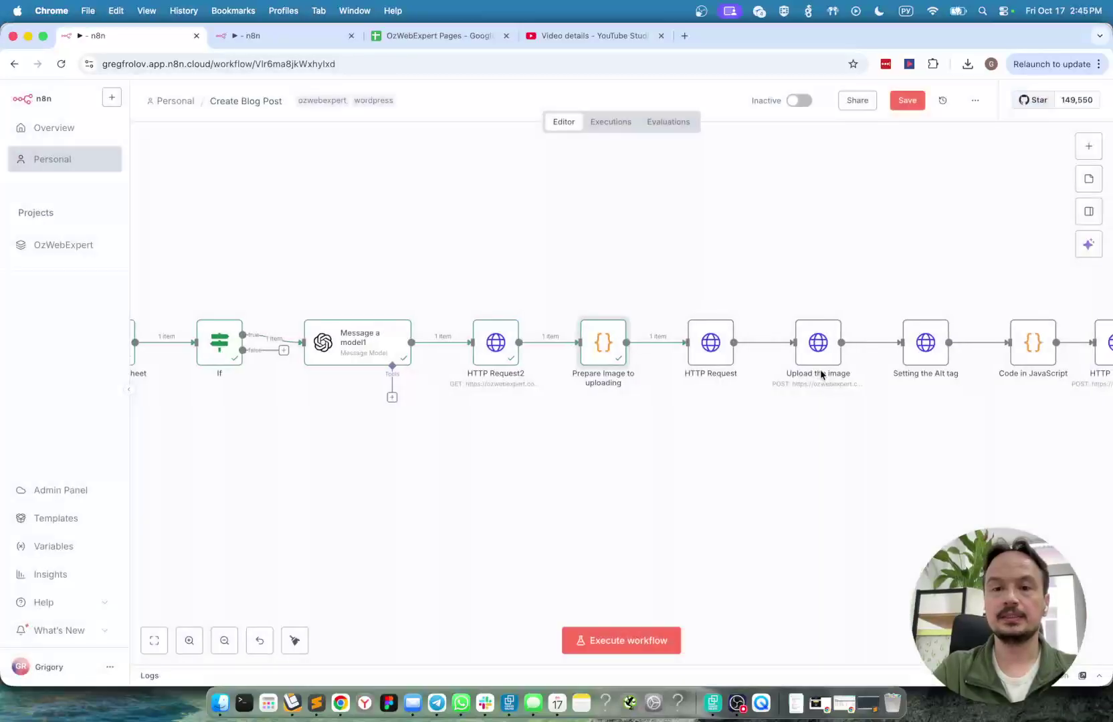
Step: Open the HTTP Request node and examine its sourceUrl expression and the image address it resolves to
{"action": "left_click_drag", "start_coordinate": [822, 372], "coordinate": [648, 351]}
{"action": "double_click", "coordinate": [553, 346]}
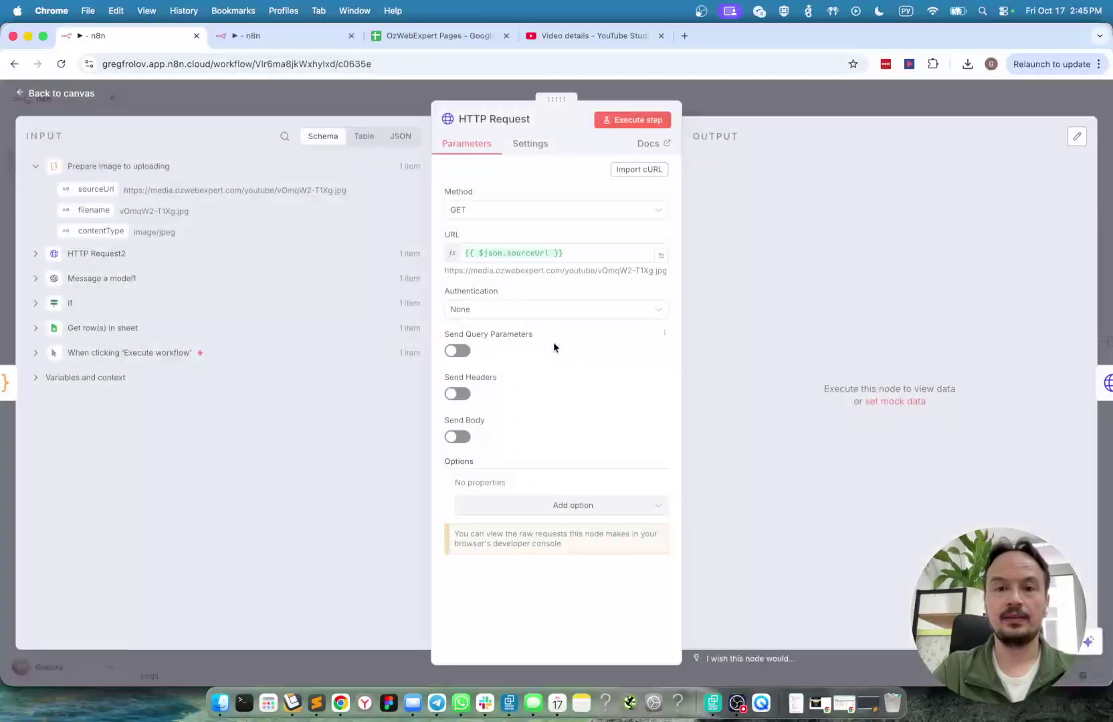
{"action": "left_click", "coordinate": [534, 253]}
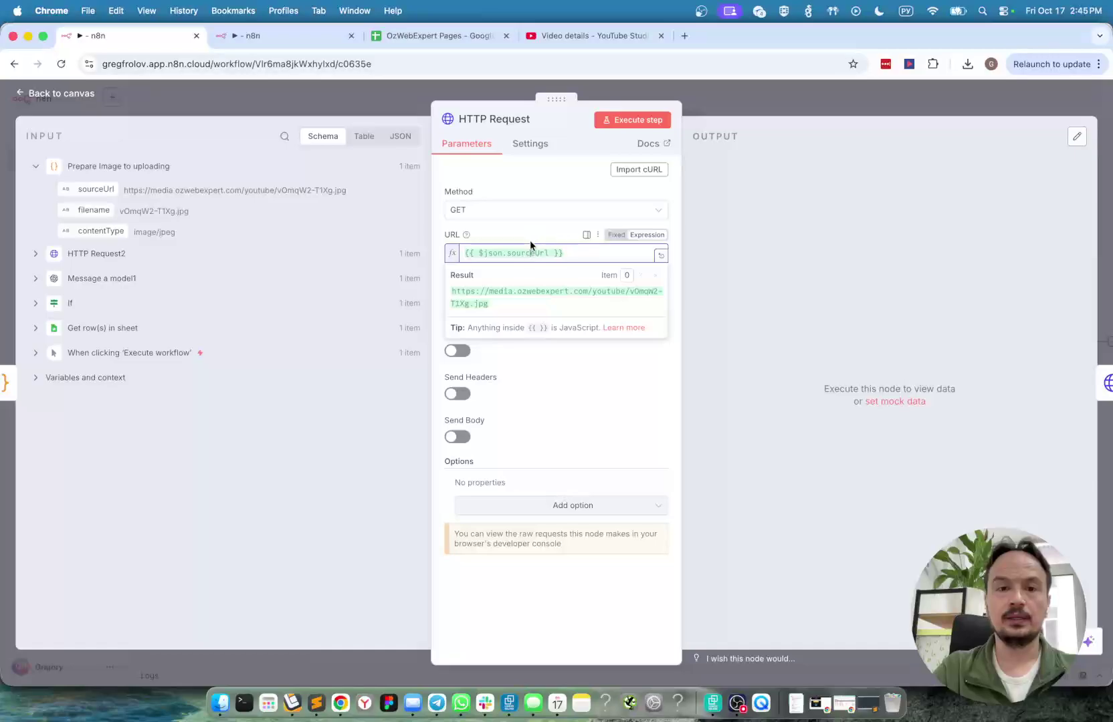
{"action": "triple_click", "coordinate": [476, 294]}
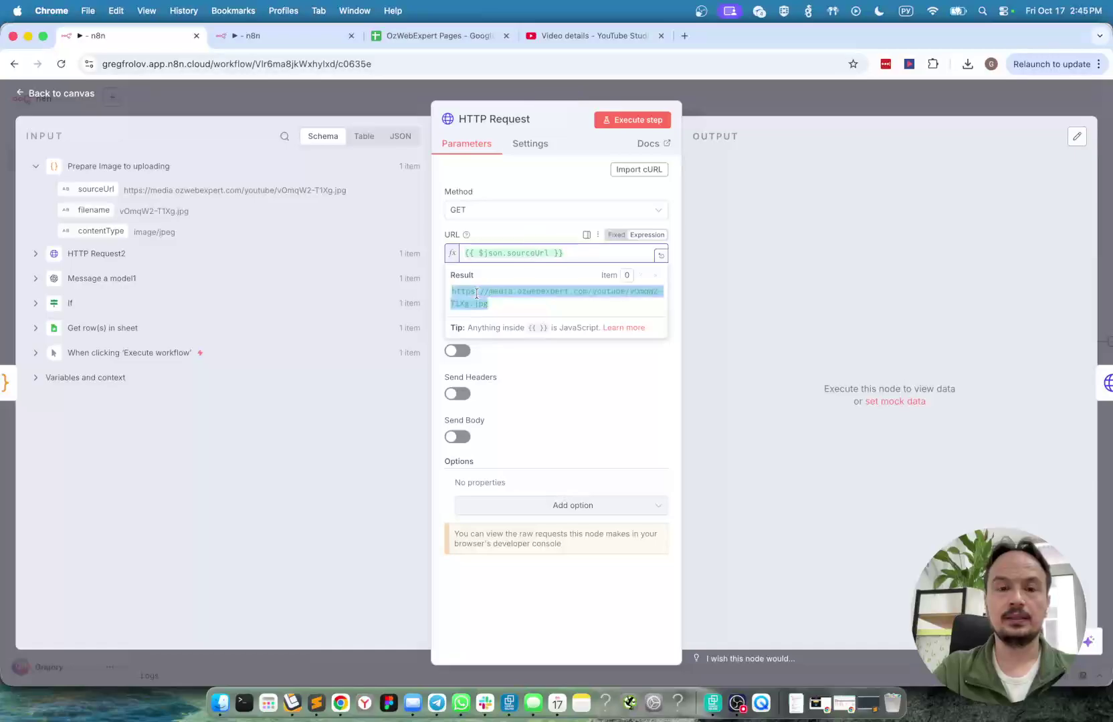
{"action": "left_click", "coordinate": [527, 294]}
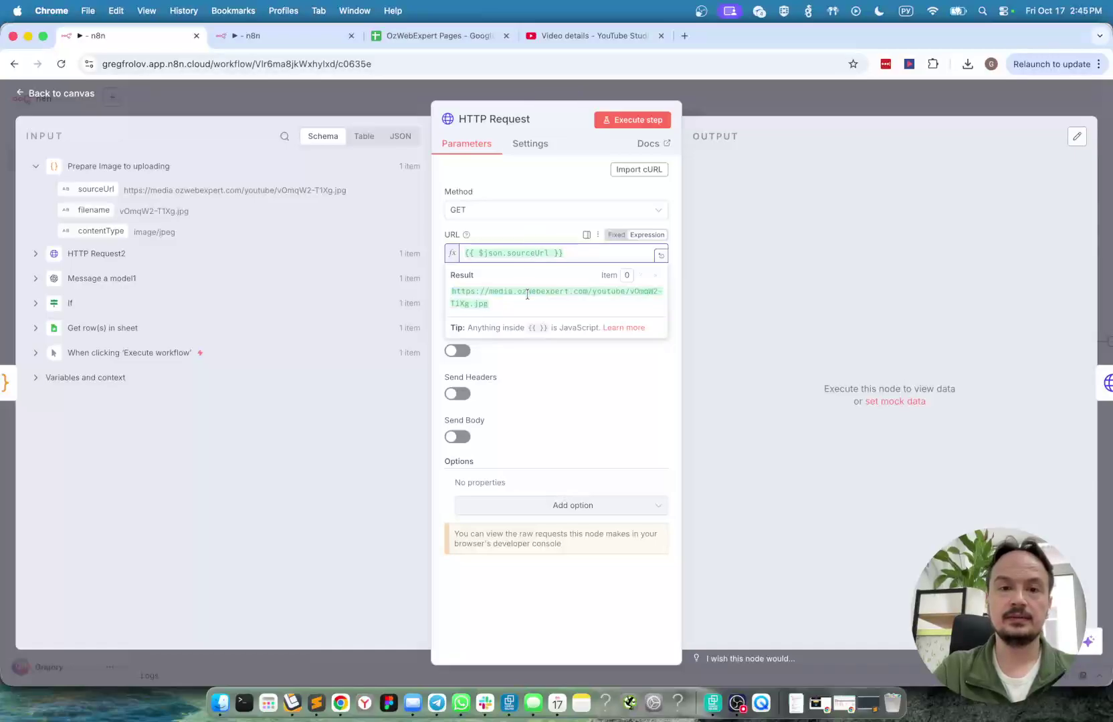
Step: Execute the HTTP Request node, view the fetched image file and return to the canvas
{"action": "left_click", "coordinate": [666, 122]}
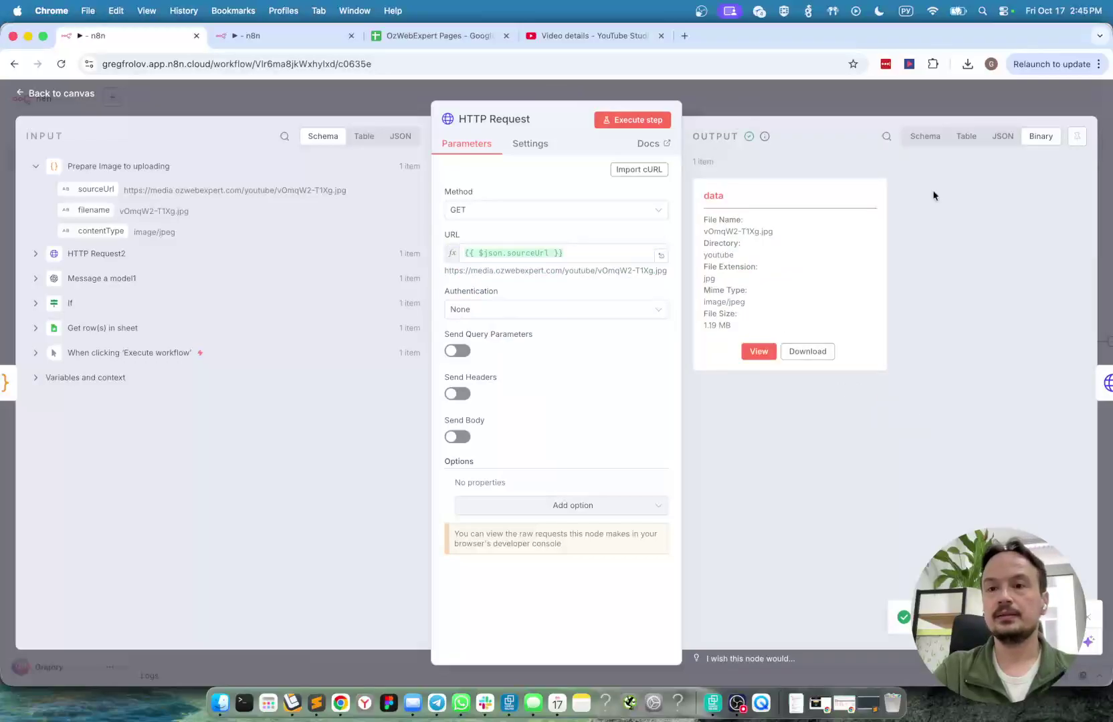
{"action": "left_click", "coordinate": [758, 351]}
{"action": "left_click", "coordinate": [845, 112]}
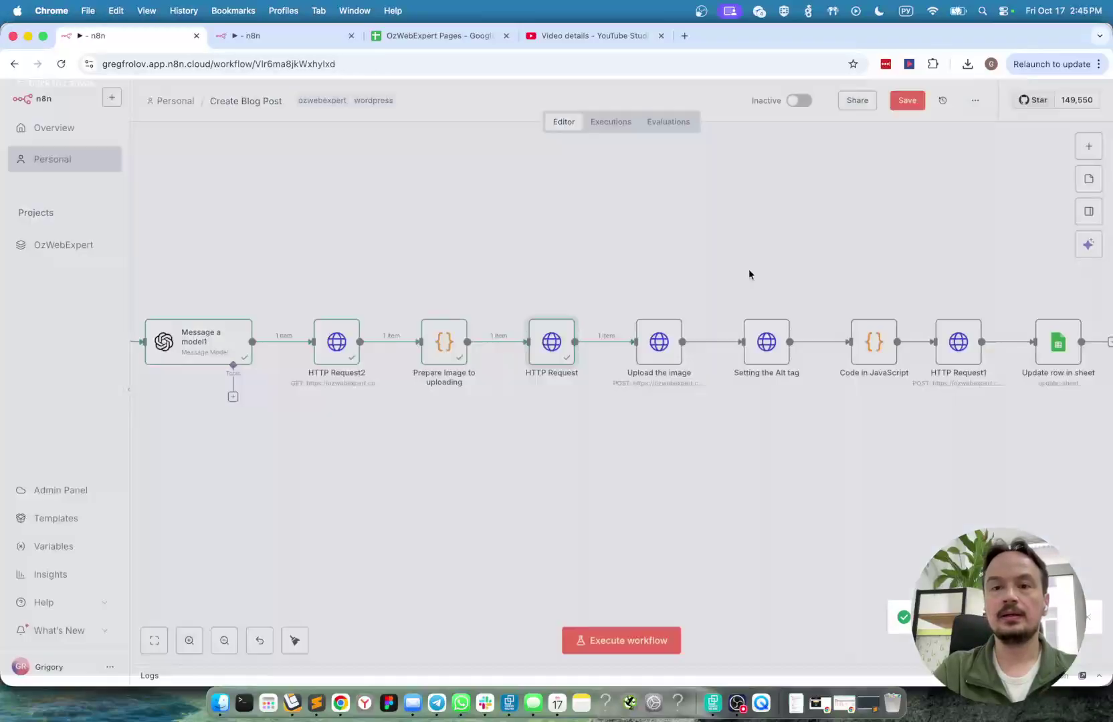
Step: Open the Upload the image node, check its WordPress media URL and execute the node
{"action": "scroll", "coordinate": [700, 367], "scroll_direction": "right", "scroll_amount": 5}
{"action": "double_click", "coordinate": [535, 349]}
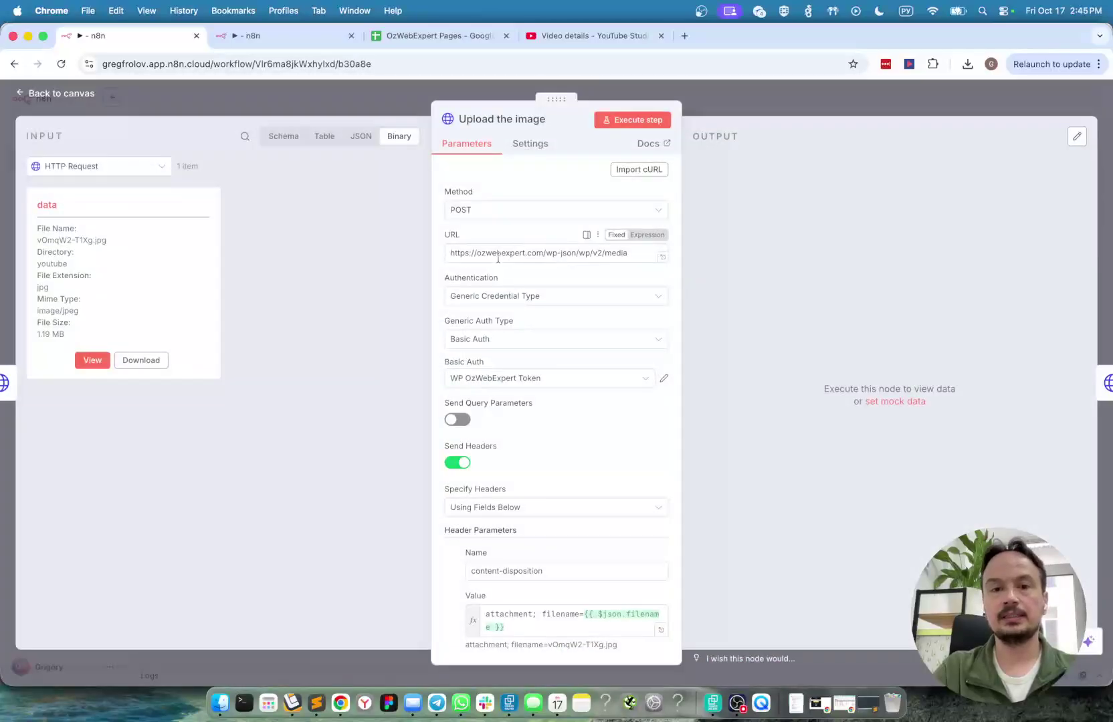
{"action": "left_click", "coordinate": [526, 252]}
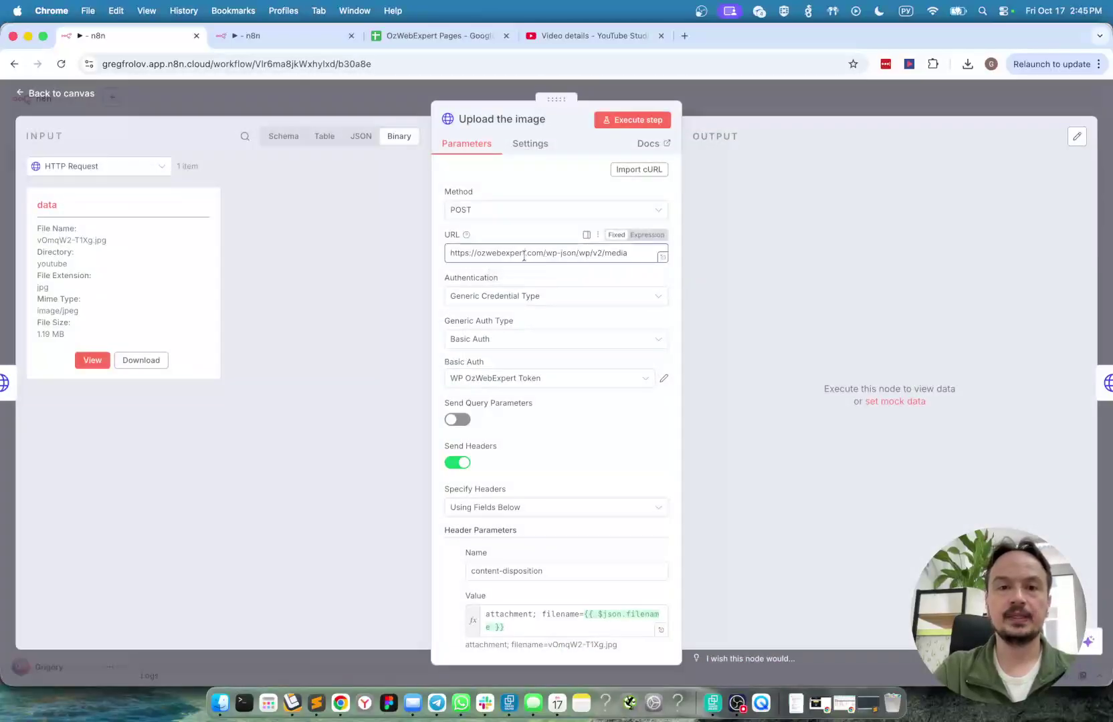
{"action": "left_click_drag", "start_coordinate": [483, 252], "coordinate": [636, 249]}
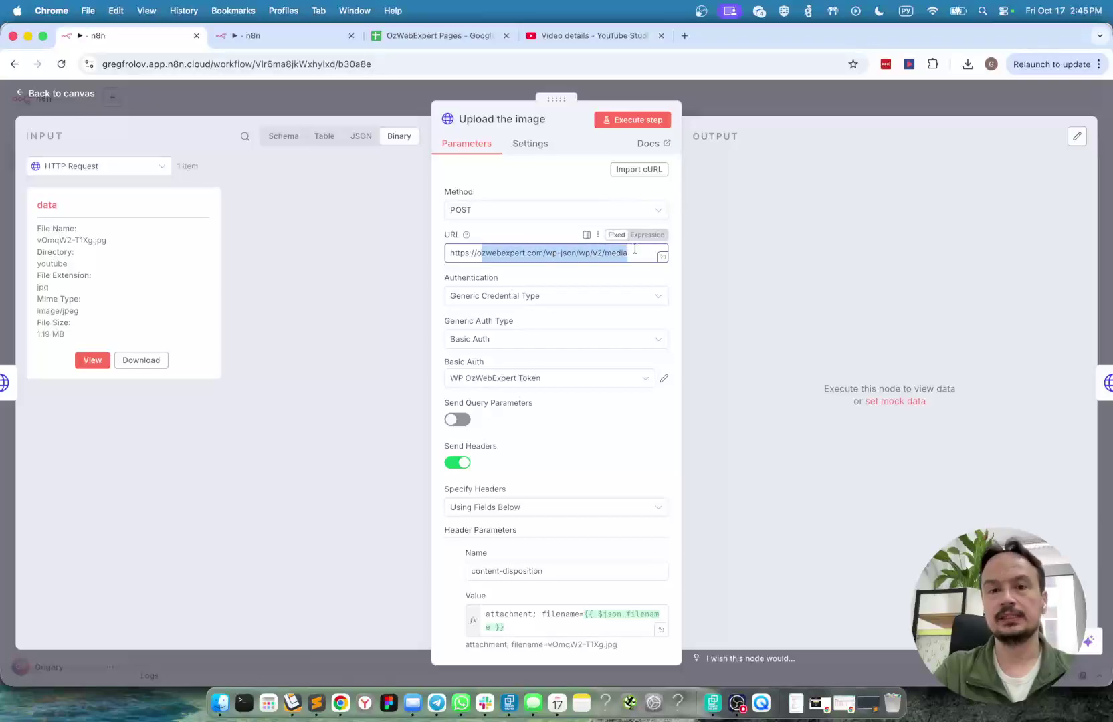
{"action": "left_click", "coordinate": [629, 252]}
{"action": "left_click", "coordinate": [629, 120]}
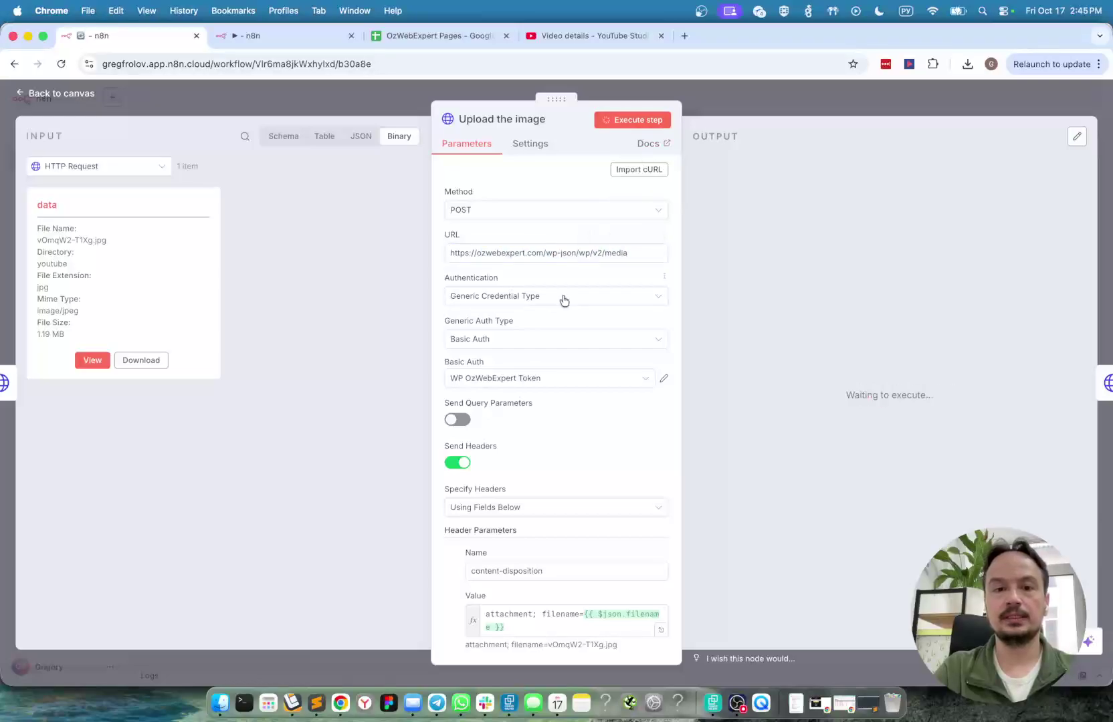
Step: Examine the content-disposition and content-type headers and the body settings of Upload the image, and close the node
{"action": "scroll", "coordinate": [545, 411], "scroll_direction": "down", "scroll_amount": 5}
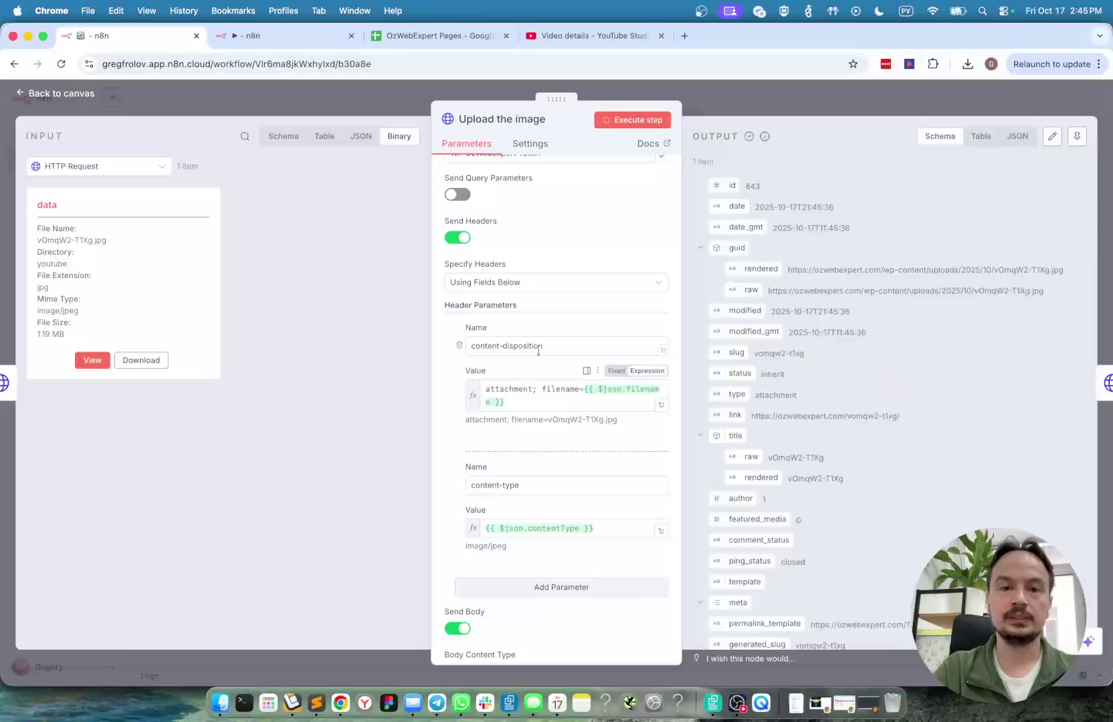
{"action": "left_click", "coordinate": [500, 390]}
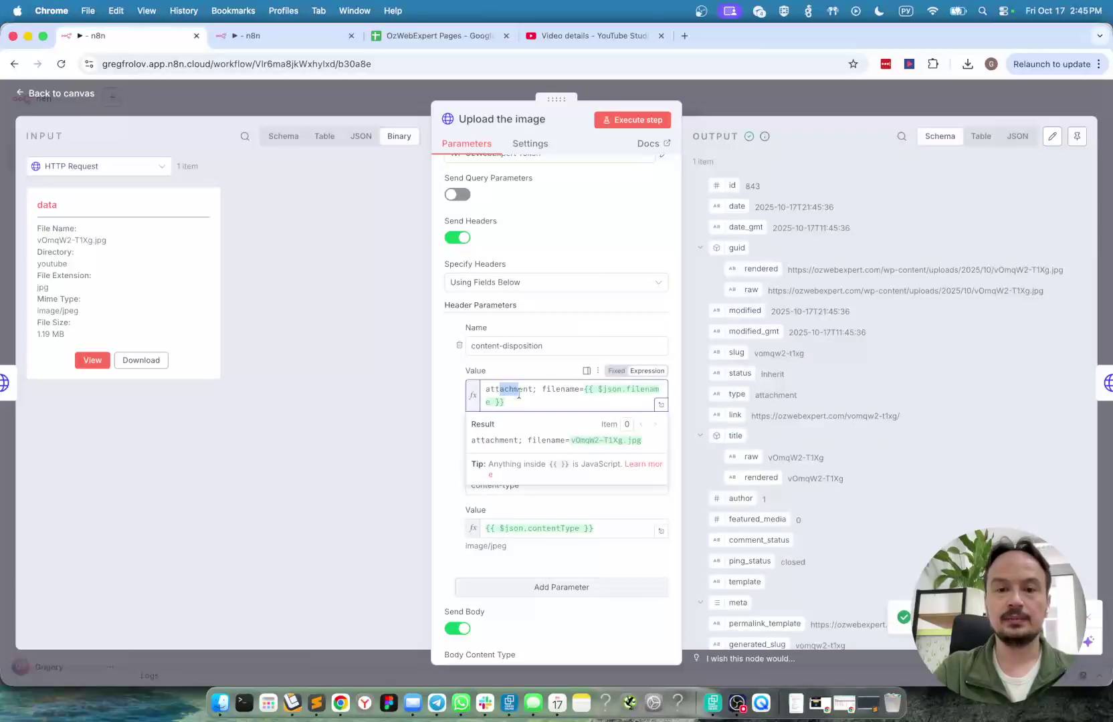
{"action": "left_click", "coordinate": [530, 526]}
{"action": "scroll", "coordinate": [542, 495], "scroll_direction": "down", "scroll_amount": 4}
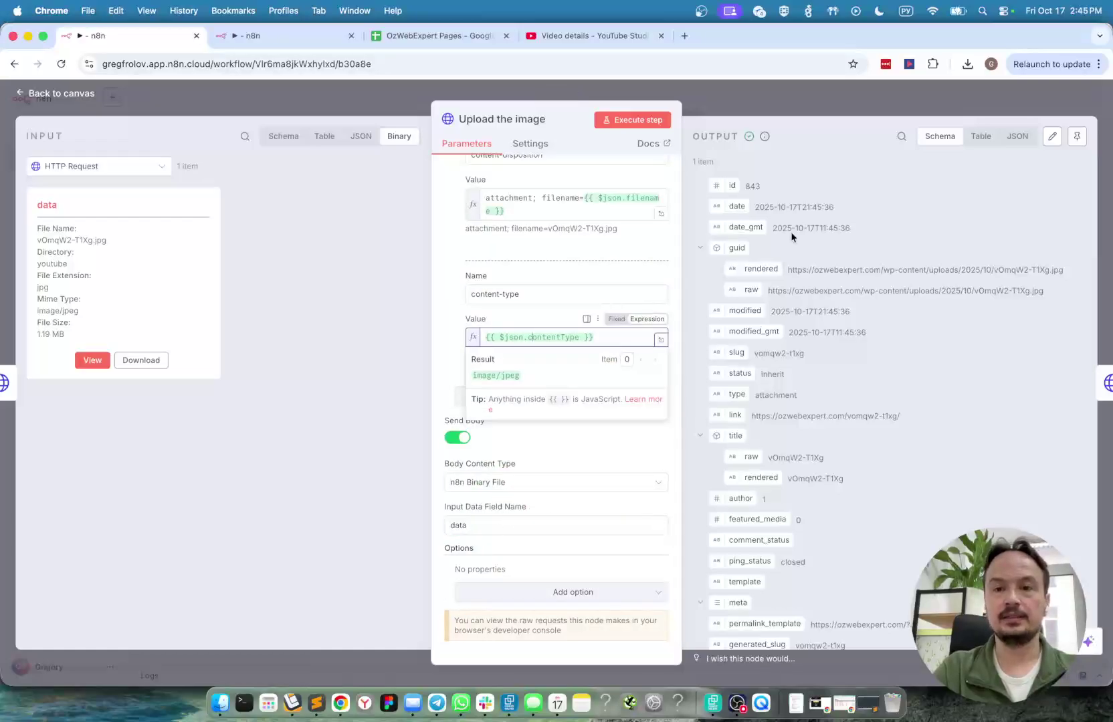
{"action": "key", "text": "Escape"}
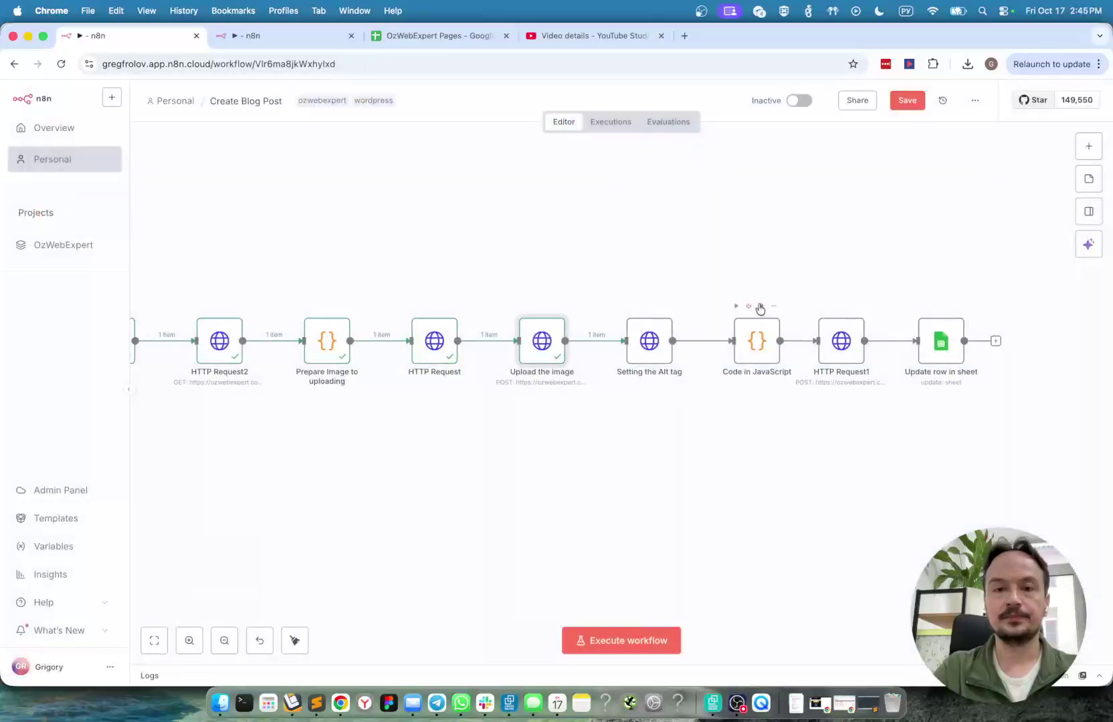
Step: Open the Setting the Alt tag node, execute it, check its header and JSON body settings, and close it
{"action": "scroll", "coordinate": [668, 314], "scroll_direction": "right", "scroll_amount": 3}
{"action": "double_click", "coordinate": [567, 337]}
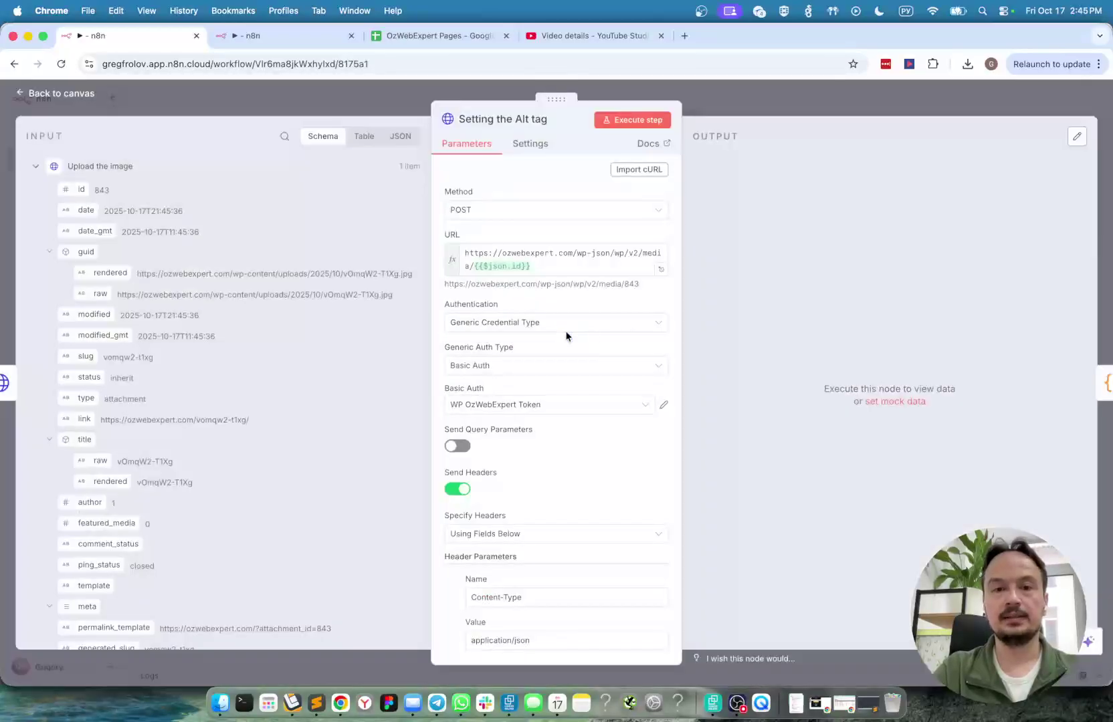
{"action": "left_click", "coordinate": [625, 124]}
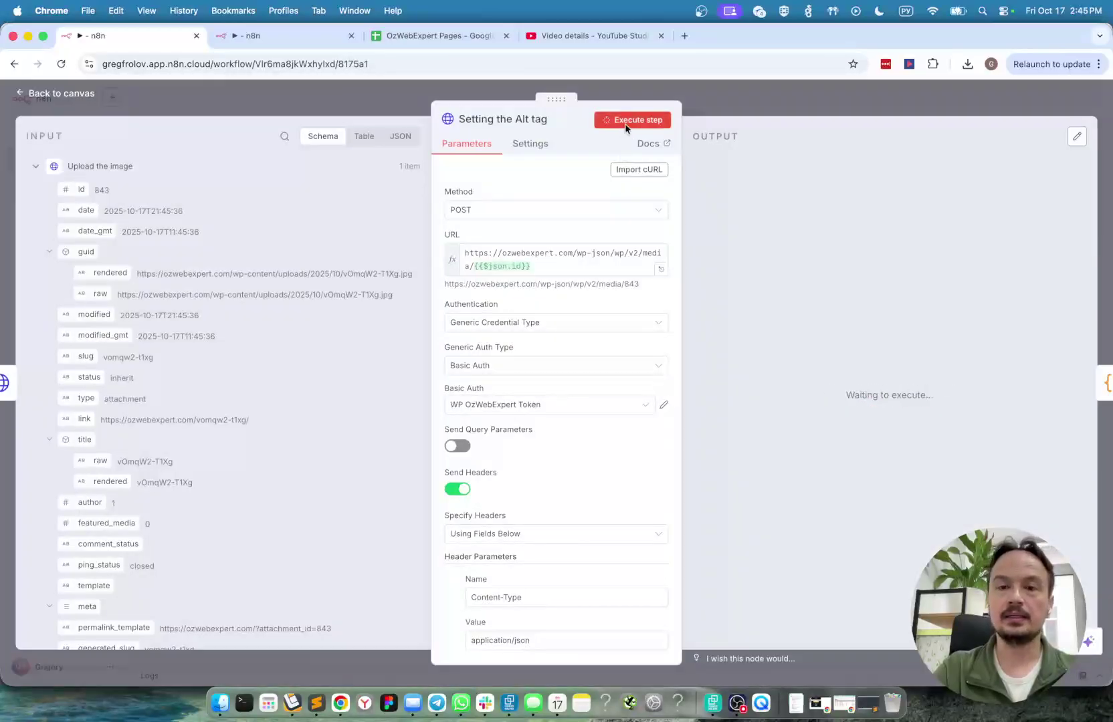
{"action": "scroll", "coordinate": [594, 474], "scroll_direction": "down", "scroll_amount": 5}
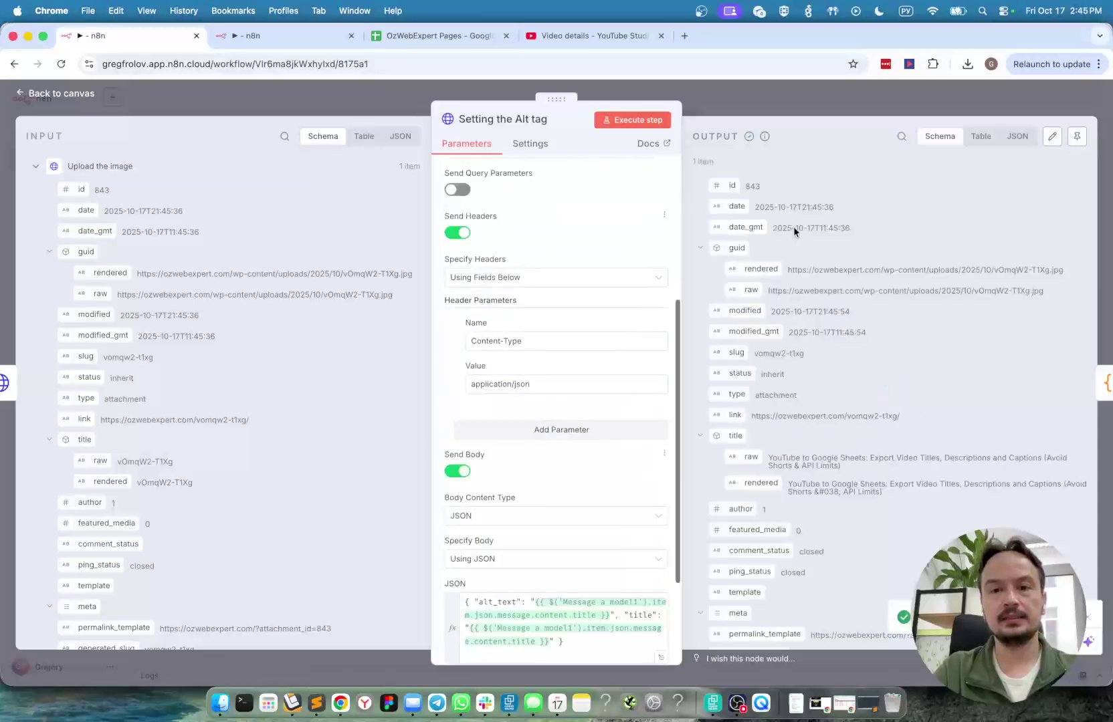
{"action": "left_click", "coordinate": [862, 106]}
Step: Open the Code in JavaScript node, execute it to assemble the blog post data and return to the canvas
{"action": "scroll", "coordinate": [709, 395], "scroll_direction": "right", "scroll_amount": 3}
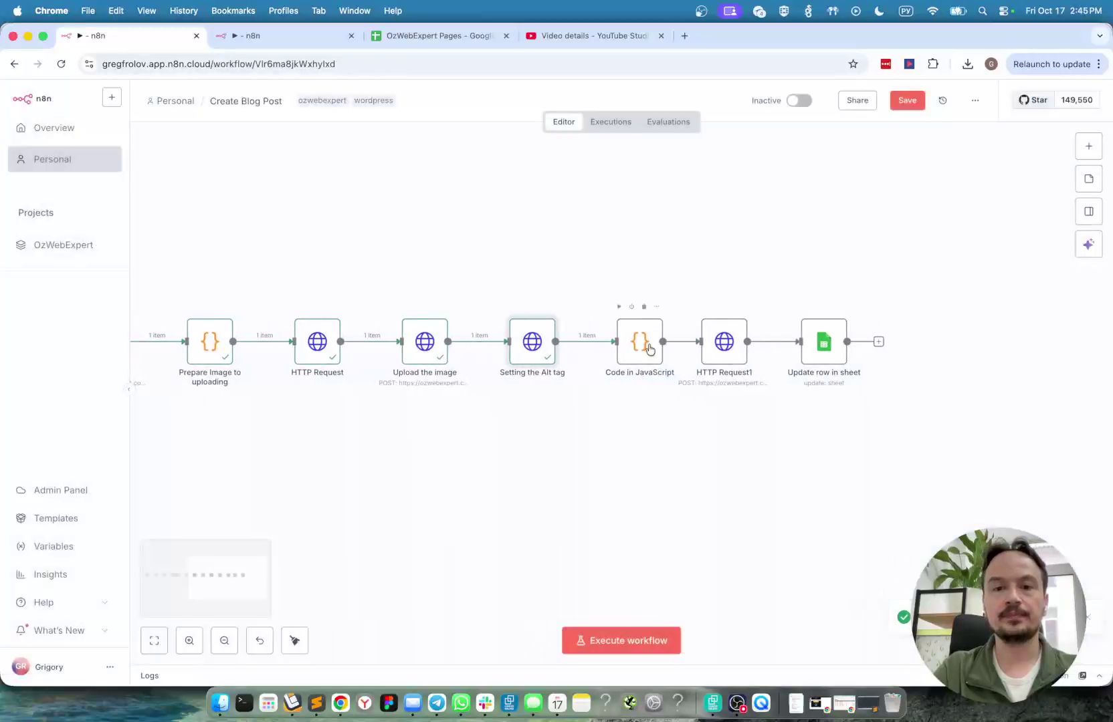
{"action": "double_click", "coordinate": [641, 342]}
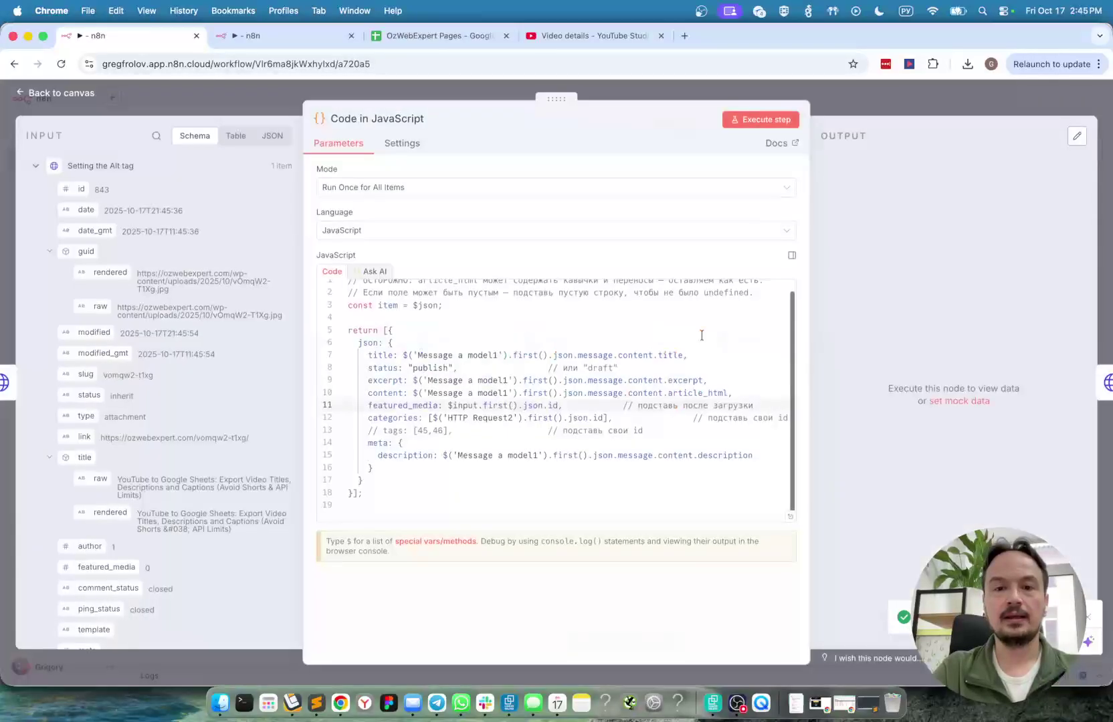
{"action": "left_click", "coordinate": [769, 119]}
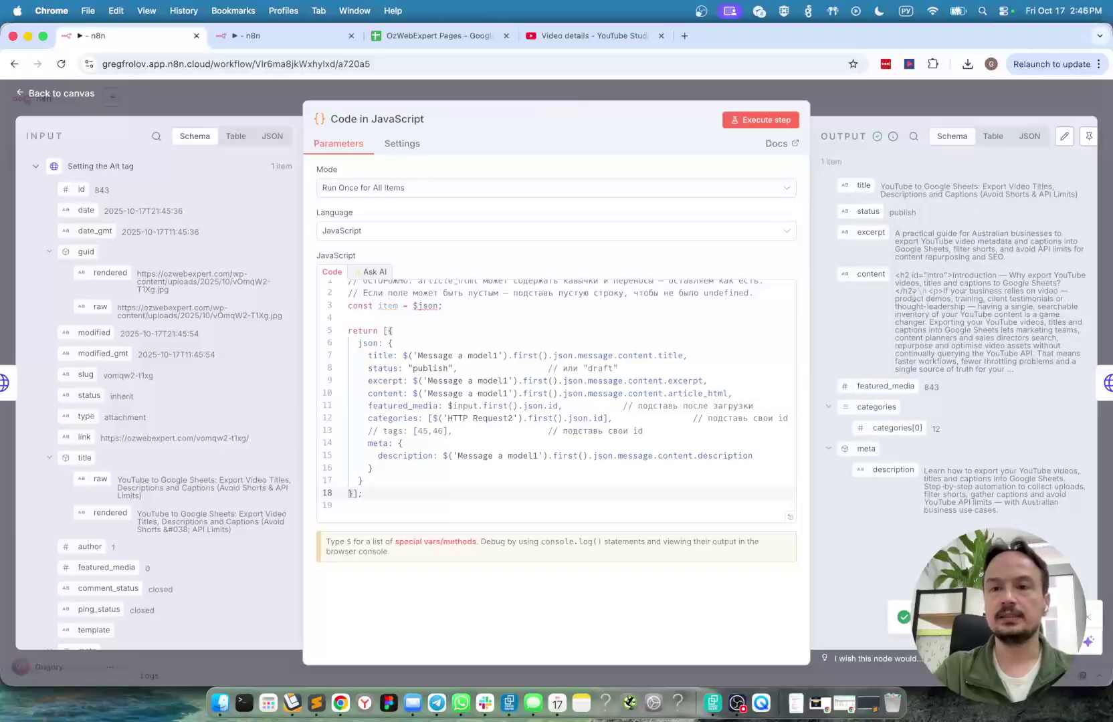
{"action": "left_click", "coordinate": [899, 107]}
Step: Open the HTTP Request1 node, execute it to publish the post to WordPress and return to the canvas
{"action": "scroll", "coordinate": [642, 349], "scroll_direction": "right", "scroll_amount": 3}
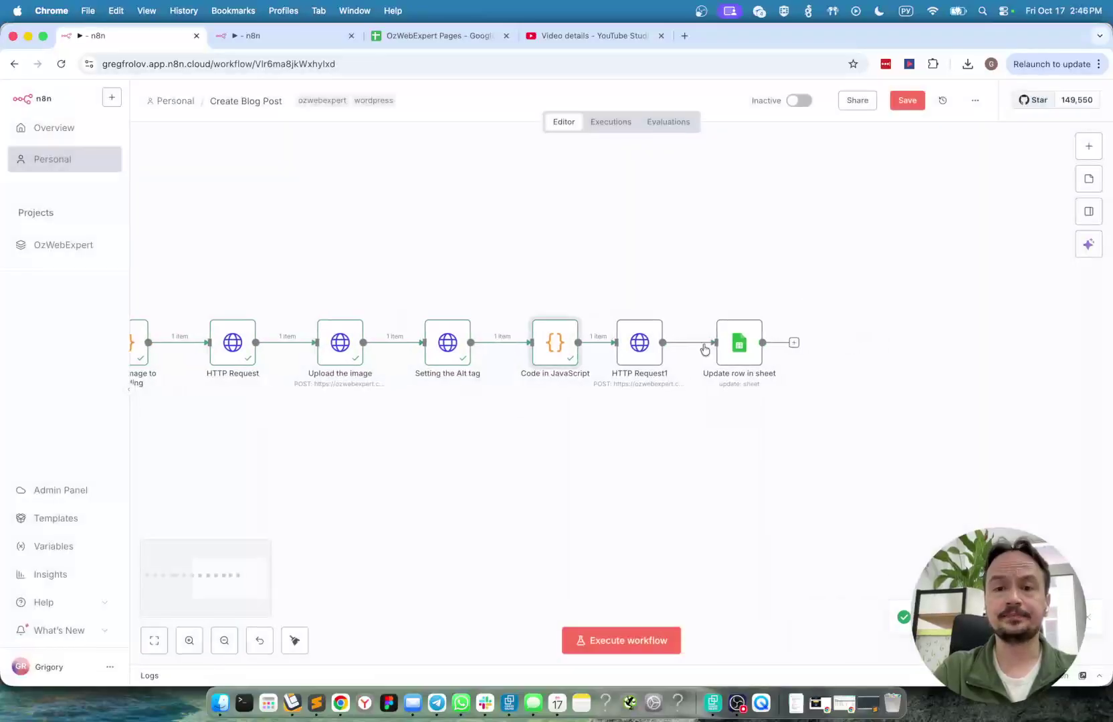
{"action": "double_click", "coordinate": [643, 348]}
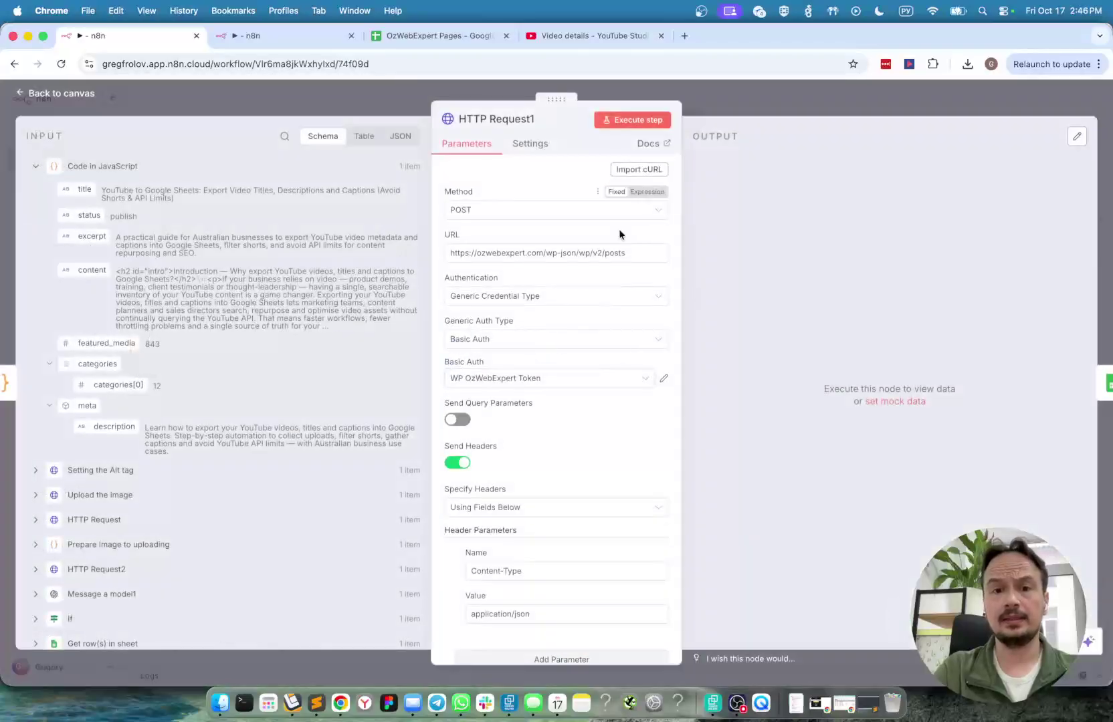
{"action": "left_click", "coordinate": [653, 124]}
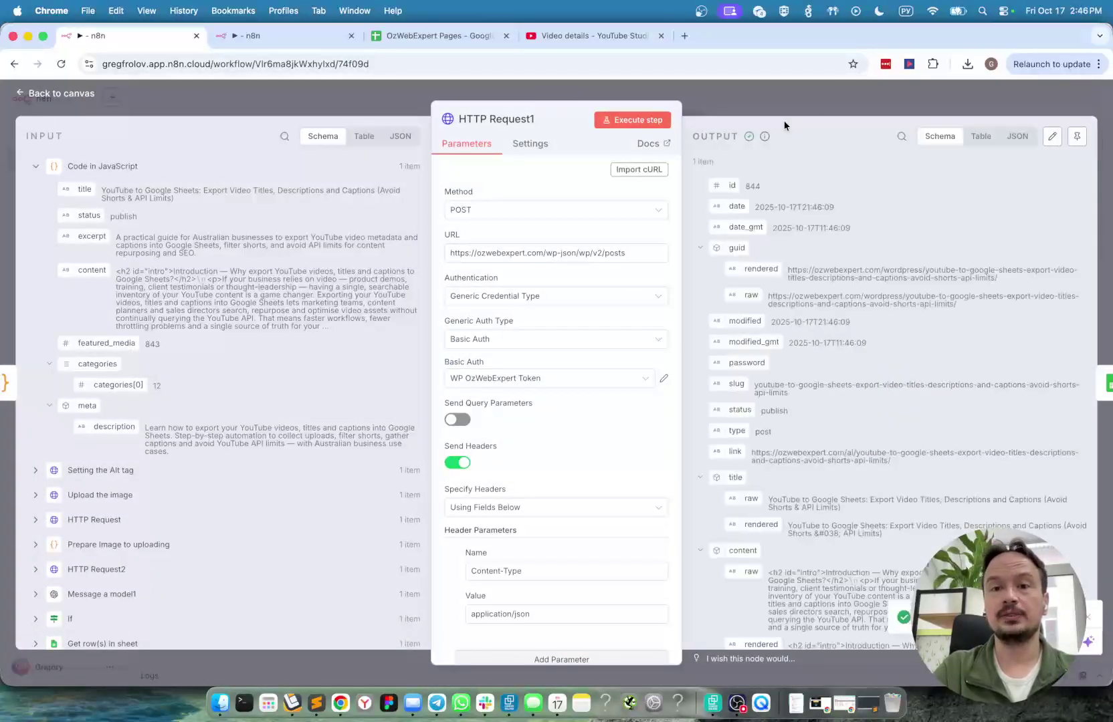
{"action": "left_click", "coordinate": [813, 100]}
Step: Open the Update row in sheet node and check the blogPostID column for the video's row in the Videos sheet in Google Sheets
{"action": "double_click", "coordinate": [746, 341]}
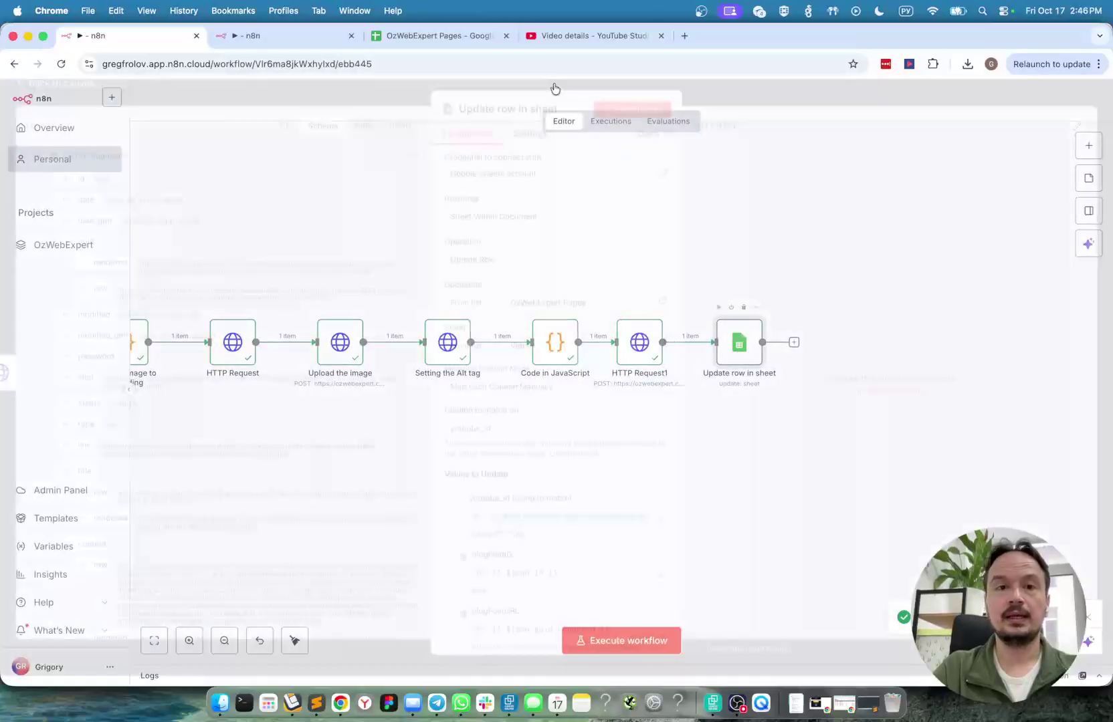
{"action": "left_click", "coordinate": [473, 37]}
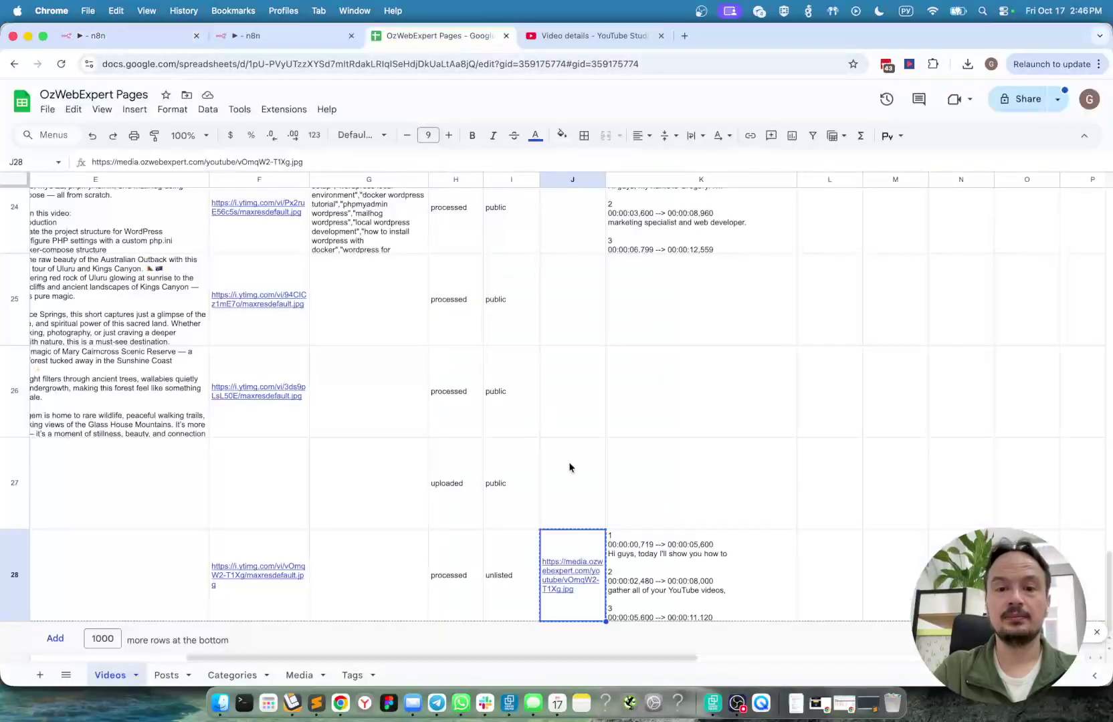
{"action": "scroll", "coordinate": [568, 462], "scroll_direction": "up", "scroll_amount": 20}
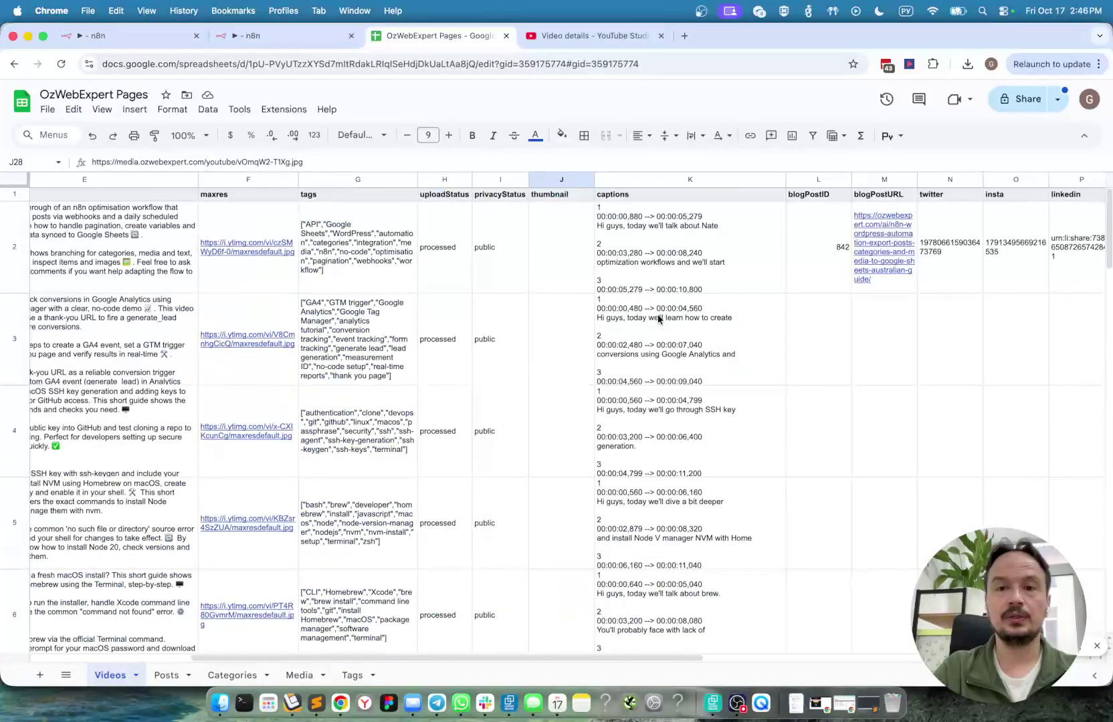
{"action": "left_click", "coordinate": [815, 180]}
{"action": "scroll", "coordinate": [807, 449], "scroll_direction": "down", "scroll_amount": 20}
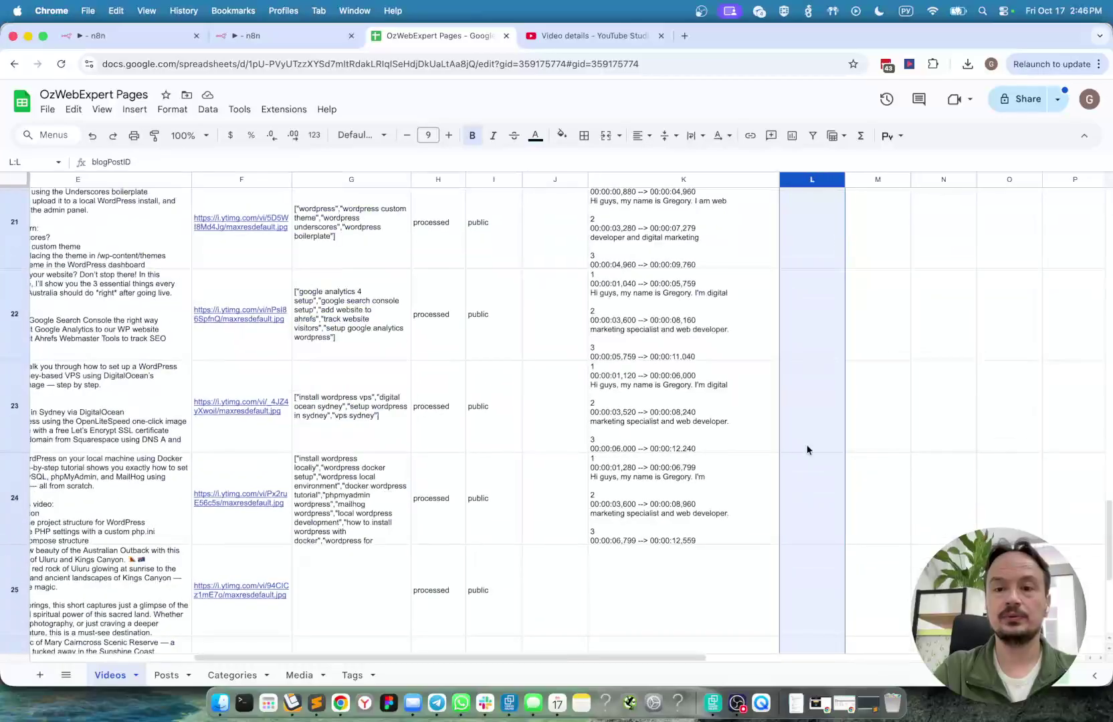
{"action": "scroll", "coordinate": [808, 450], "scroll_direction": "down", "scroll_amount": 5}
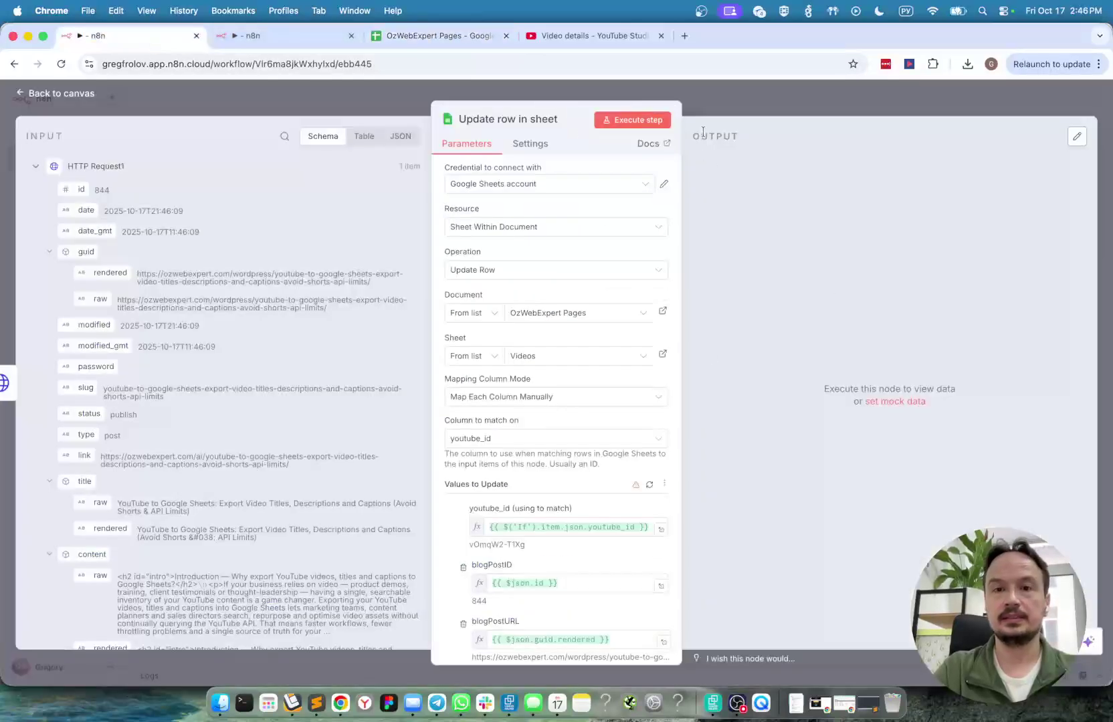
Step: Execute the Update row in sheet node to write the blog post ID and URL to the Videos sheet, and view the sheet
{"action": "left_click", "coordinate": [644, 123]}
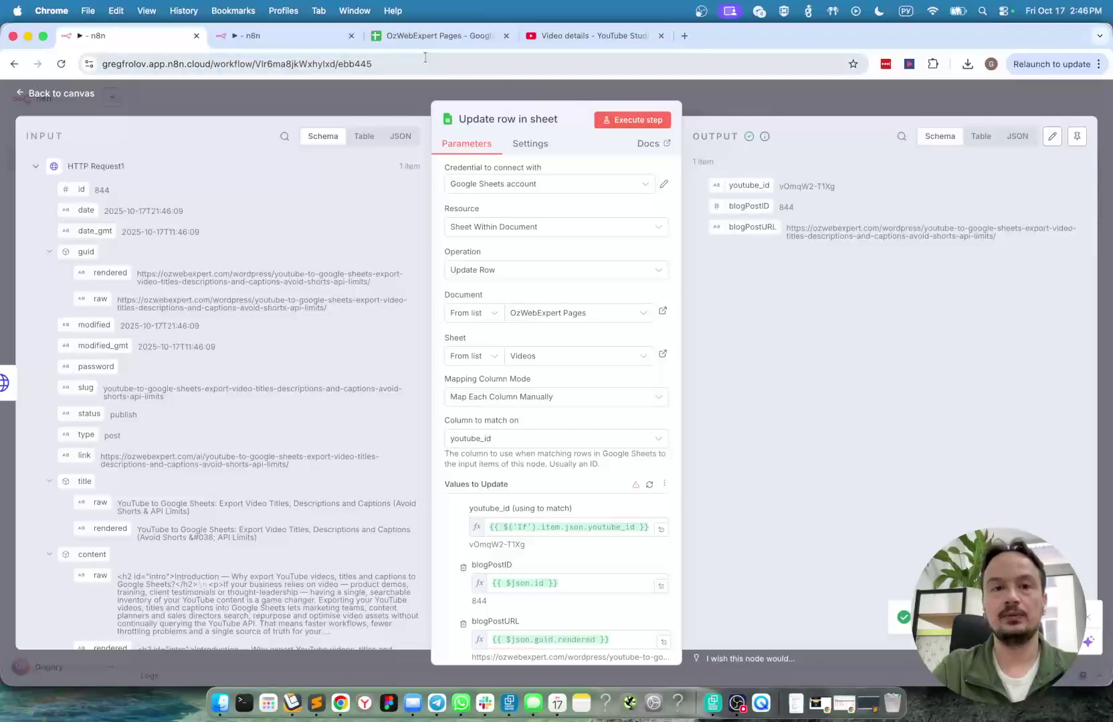
{"action": "key", "text": "super+3"}
{"action": "key", "text": "super+4"}
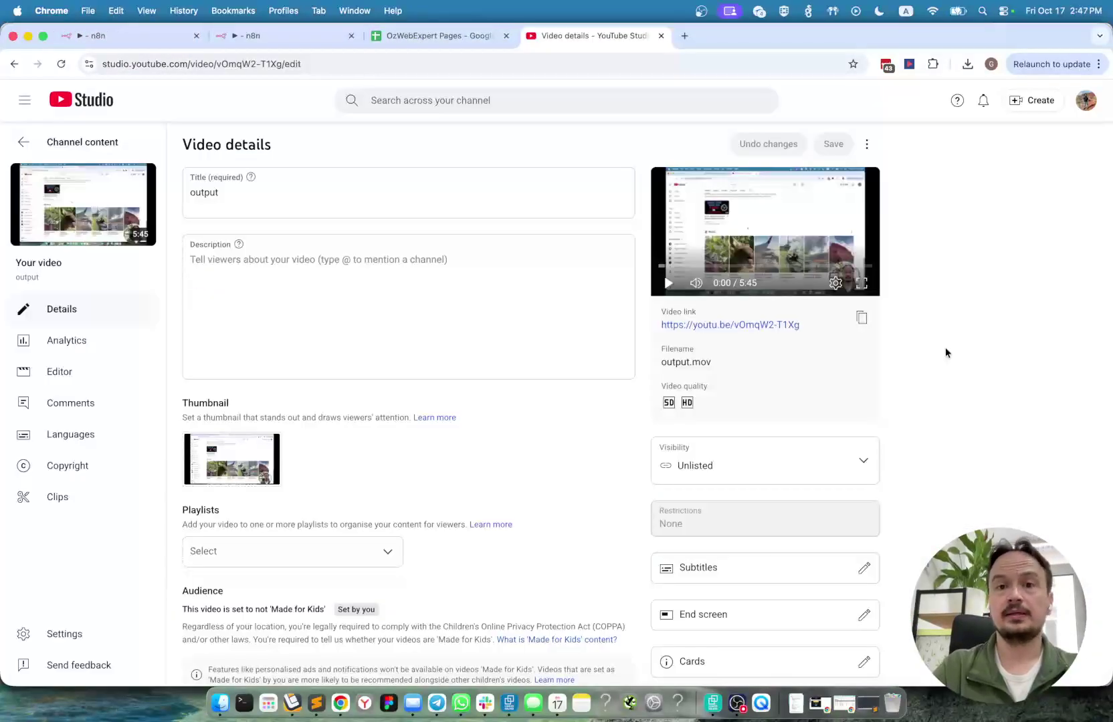
Step: Open ozwebexpert.com in a new browser tab and go to the blog's AI category to find the published post
{"action": "key", "text": "super+t"}
{"action": "type", "text": "ozwebexpert.com"}
{"action": "key", "text": "Return"}
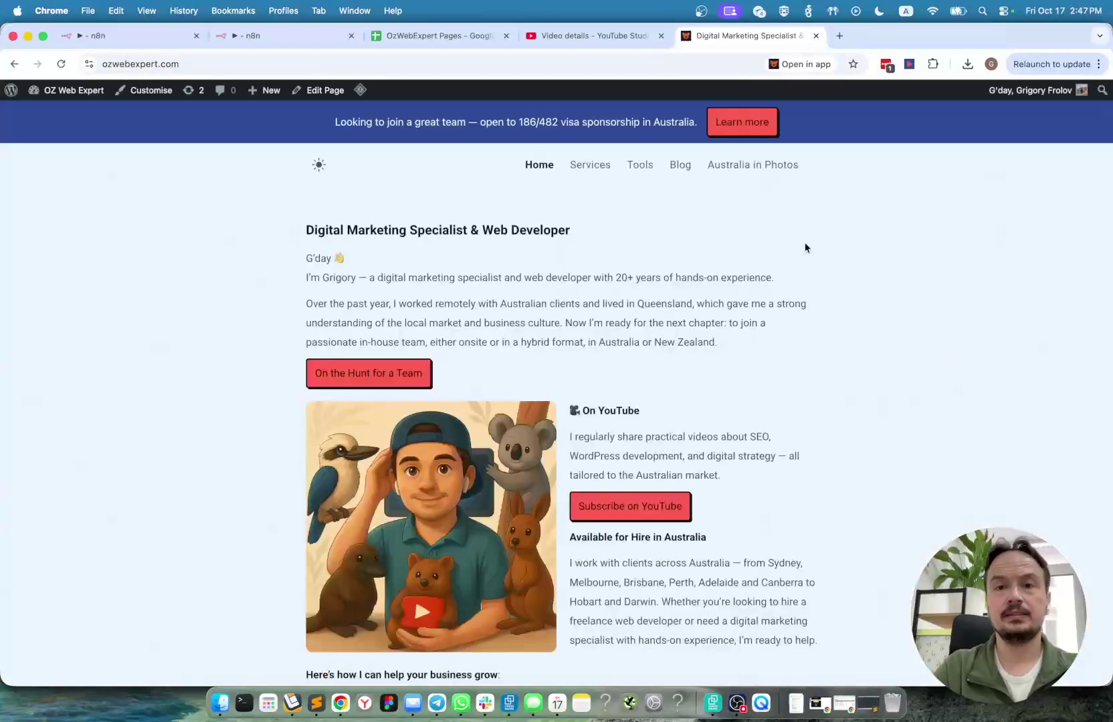
{"action": "mouse_move", "coordinate": [691, 170]}
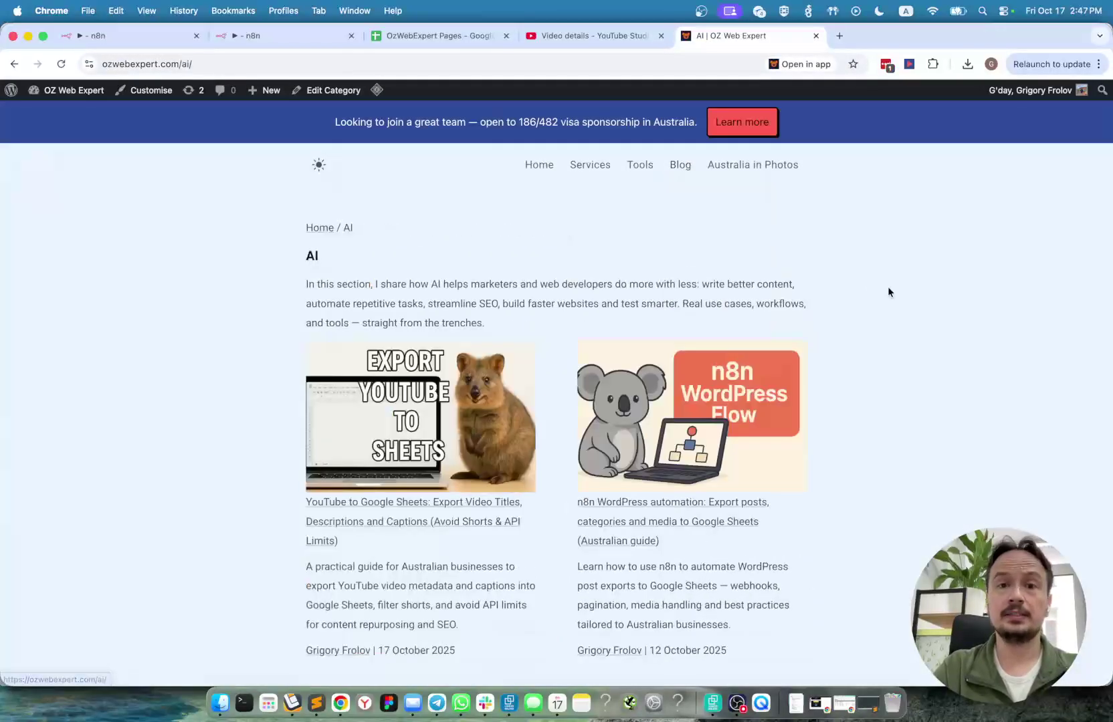
{"action": "scroll", "coordinate": [801, 343], "scroll_direction": "down", "scroll_amount": 2}
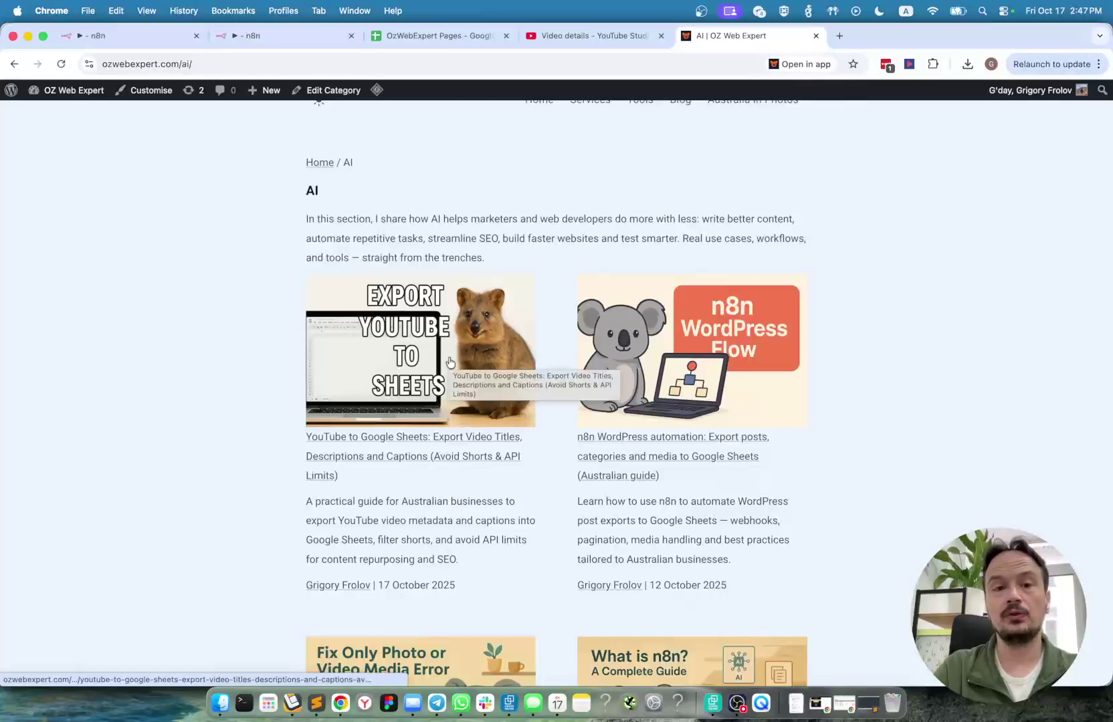
Step: Open the YouTube to Google Sheets post and review its thumbnail, table of contents and body from the Google Sheets template section on
{"action": "left_click", "coordinate": [432, 329]}
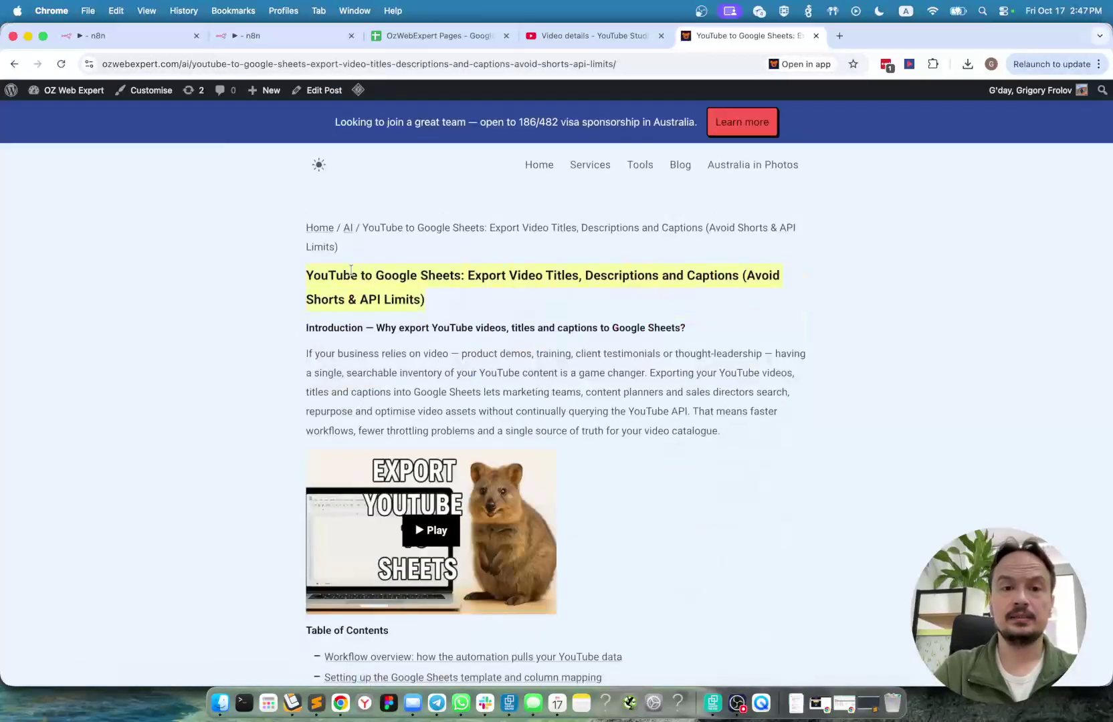
{"action": "scroll", "coordinate": [401, 374], "scroll_direction": "down", "scroll_amount": 5}
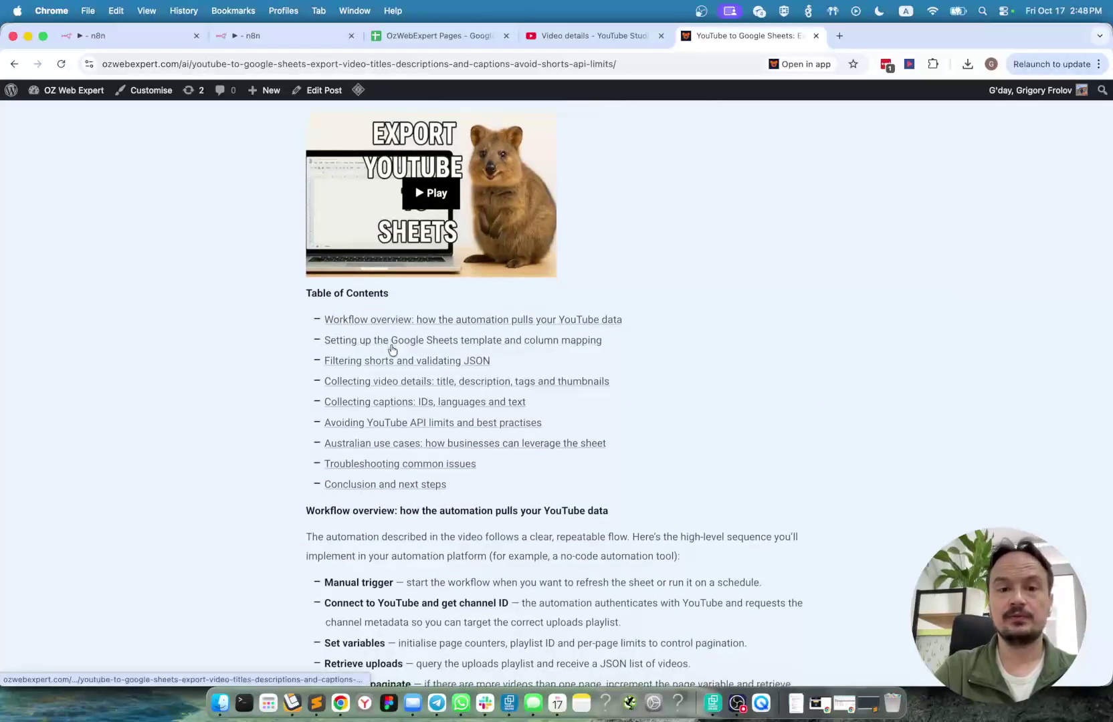
{"action": "left_click", "coordinate": [393, 350]}
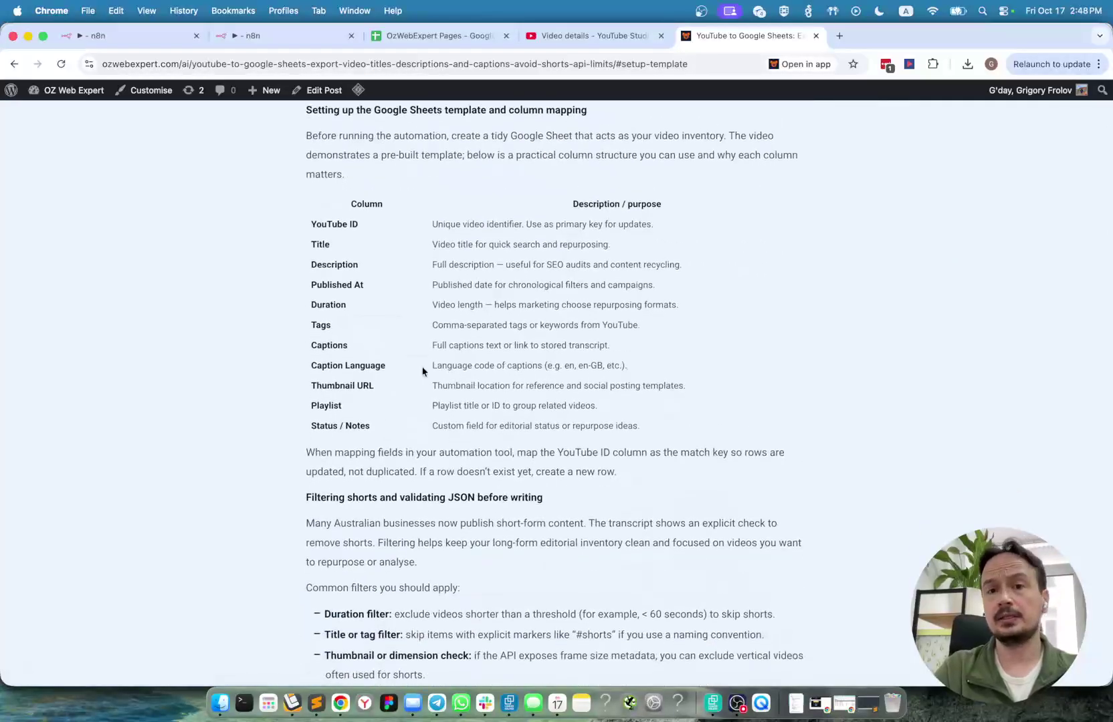
{"action": "scroll", "coordinate": [422, 371], "scroll_direction": "down", "scroll_amount": 15}
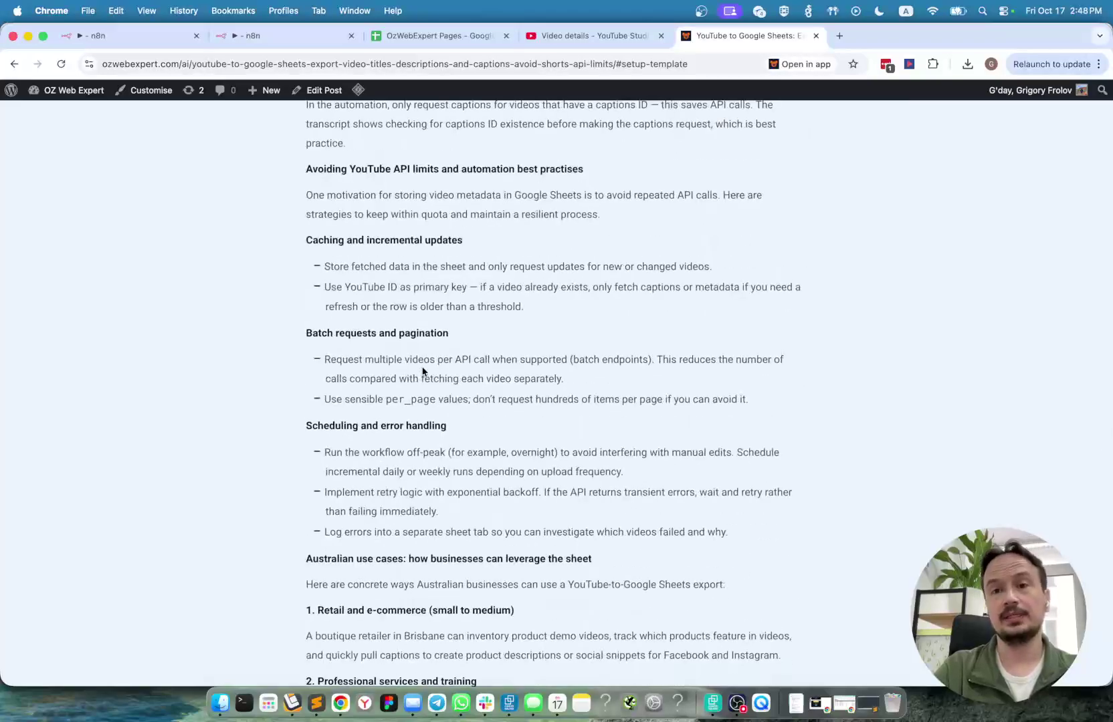